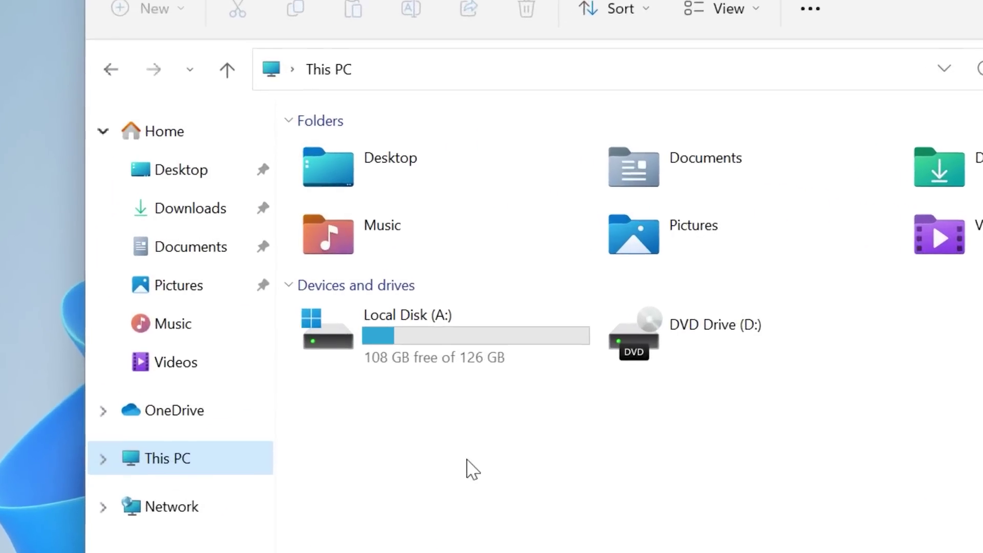
Step: Begin the install without a product key and choose the Windows 11 Pro edition
{"action": "left_click", "coordinate": [410, 336]}
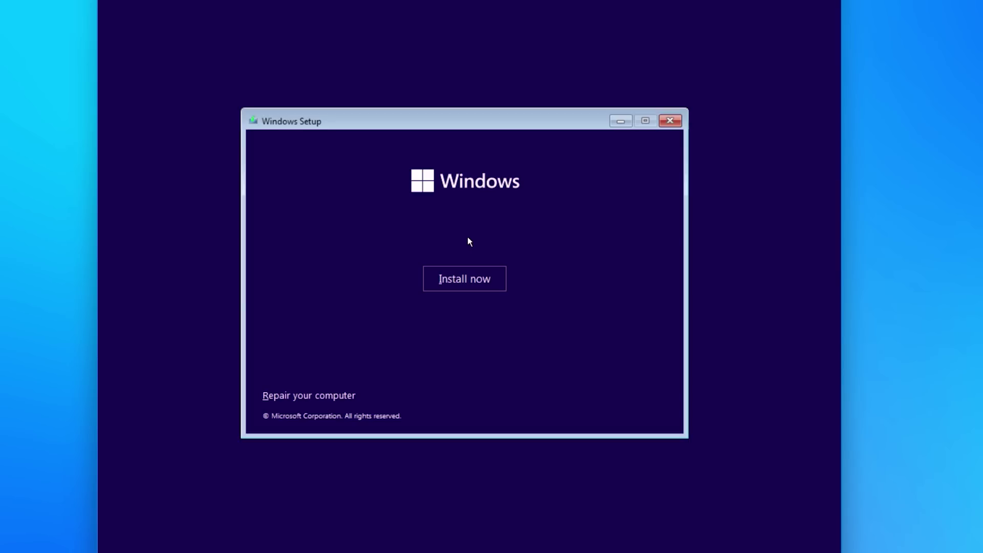
{"action": "left_click", "coordinate": [460, 288]}
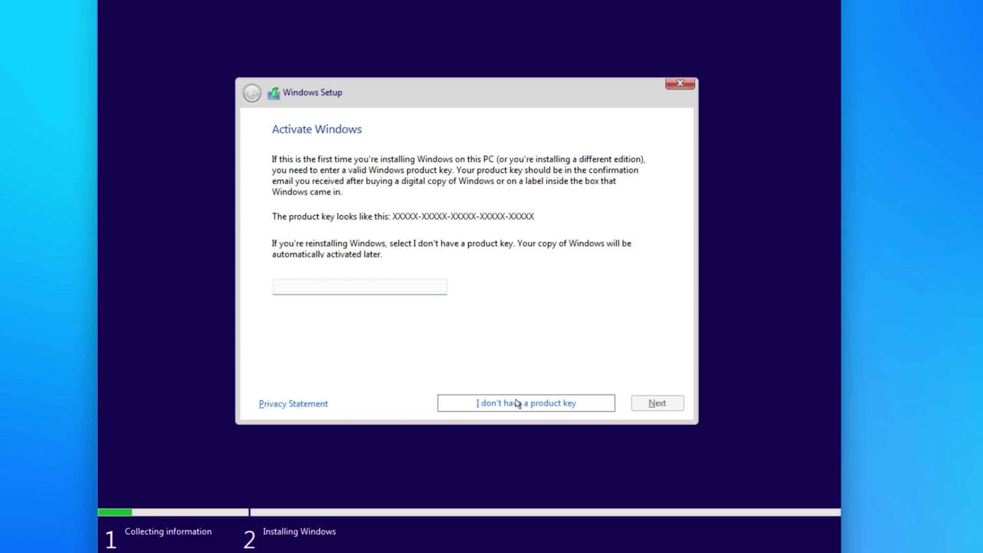
{"action": "left_click", "coordinate": [374, 249]}
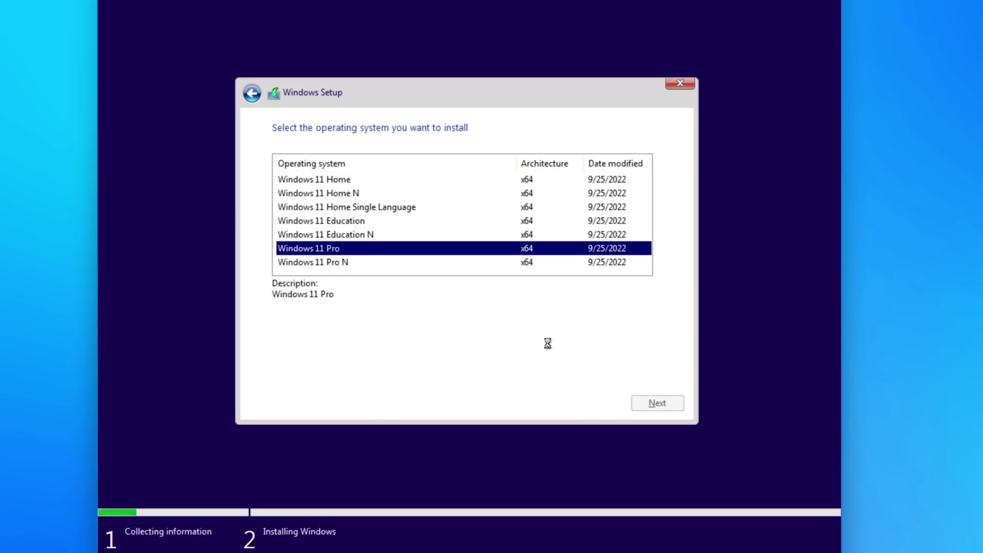
Step: Accept the license and run a custom Windows-only install onto unallocated Drive 0
{"action": "left_click", "coordinate": [365, 382]}
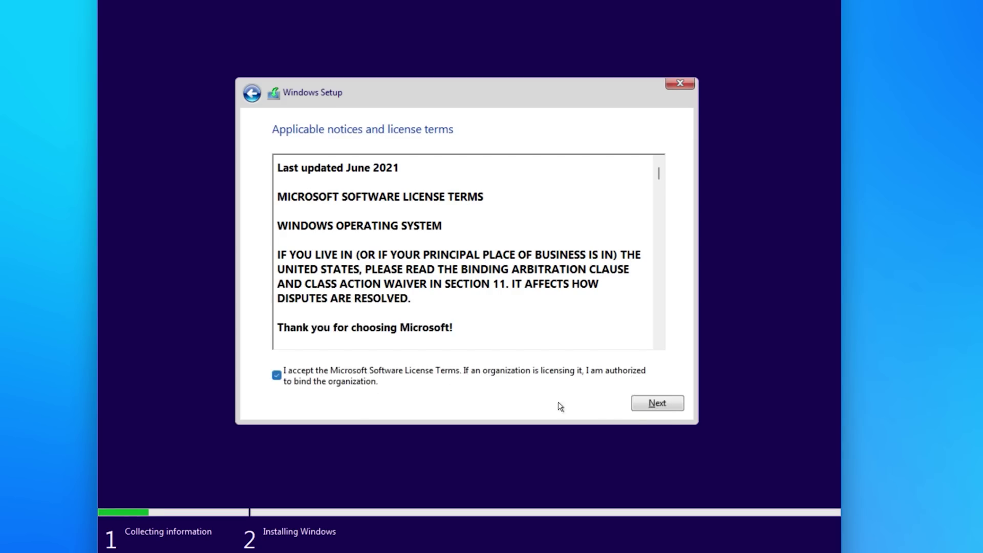
{"action": "left_click", "coordinate": [661, 406]}
{"action": "left_click", "coordinate": [515, 270]}
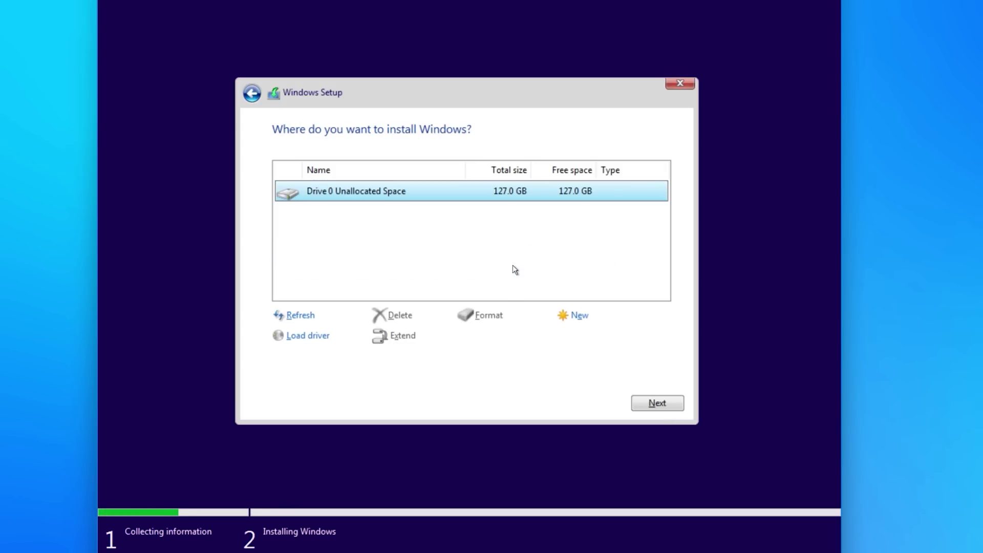
{"action": "left_click", "coordinate": [666, 404]}
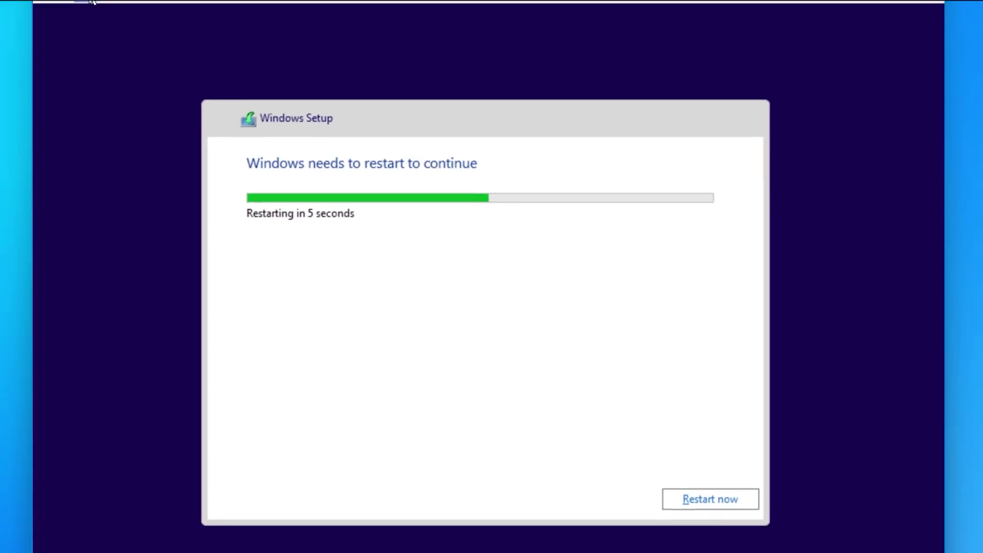
Step: Force the VM off before its restart, then open a command prompt over the rebooted Setup
{"action": "left_click", "coordinate": [91, 1]}
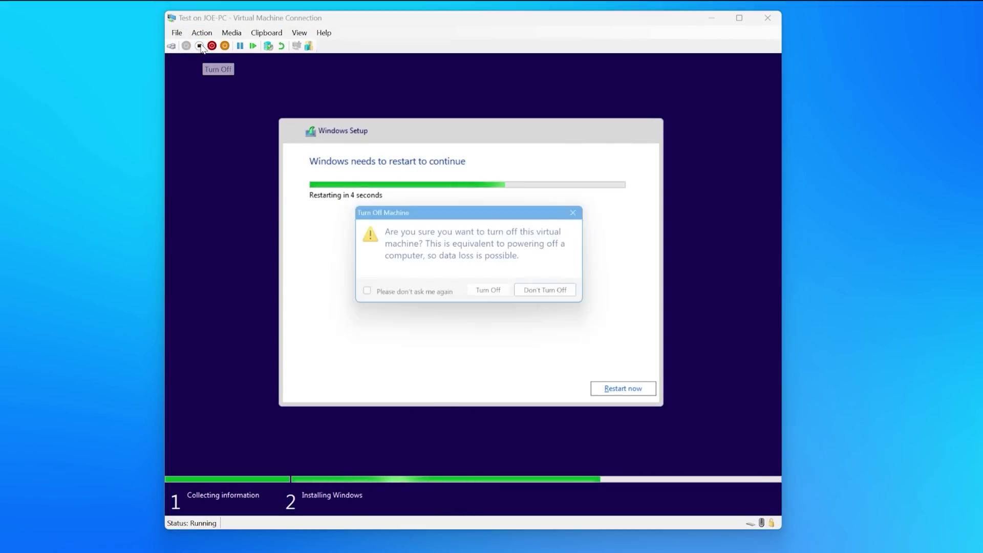
{"action": "left_click", "coordinate": [492, 295]}
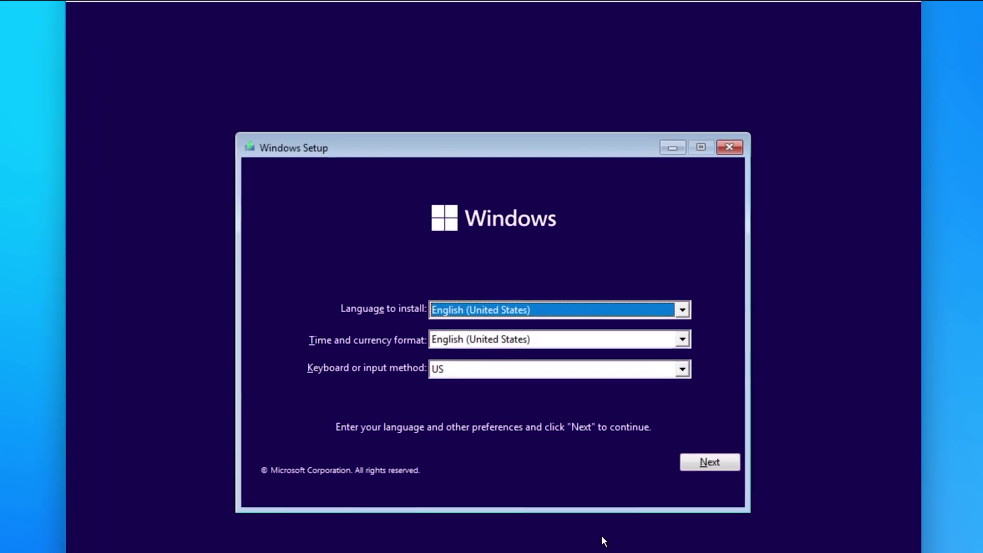
{"action": "key", "text": "shift+F10"}
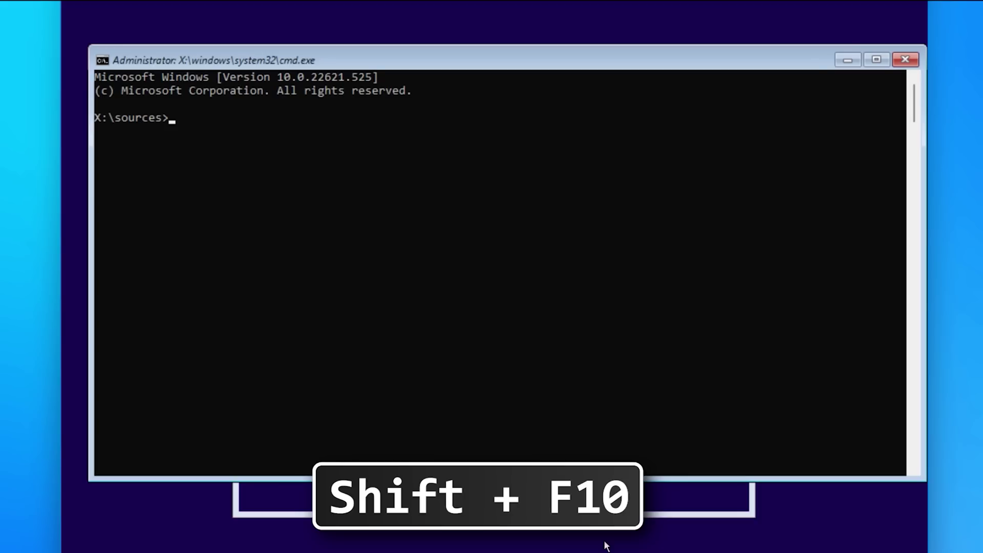
Step: Launch regedit from the console and briefly expand and collapse HKEY_CURRENT_USER
{"action": "left_click_drag", "start_coordinate": [424, 62], "coordinate": [415, 62]}
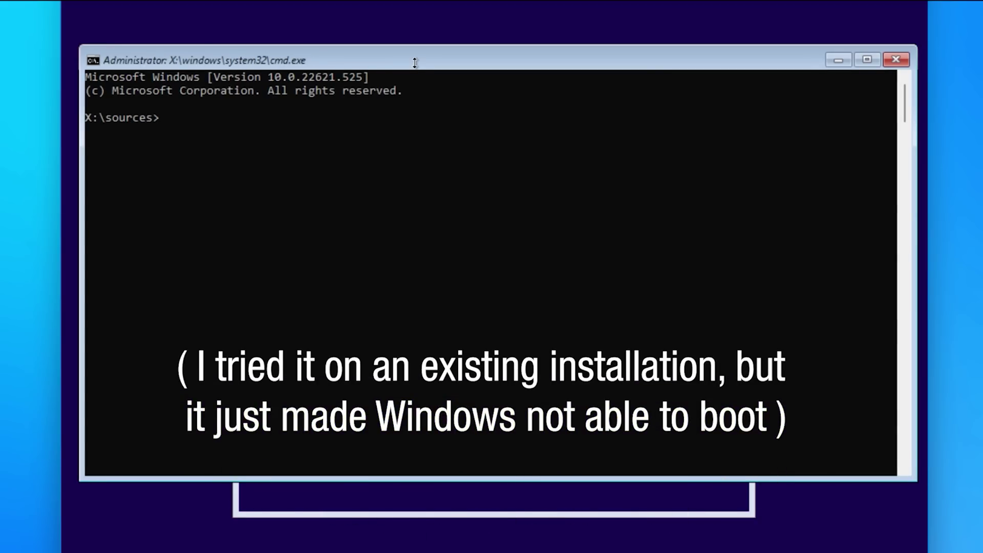
{"action": "left_click", "coordinate": [471, 231]}
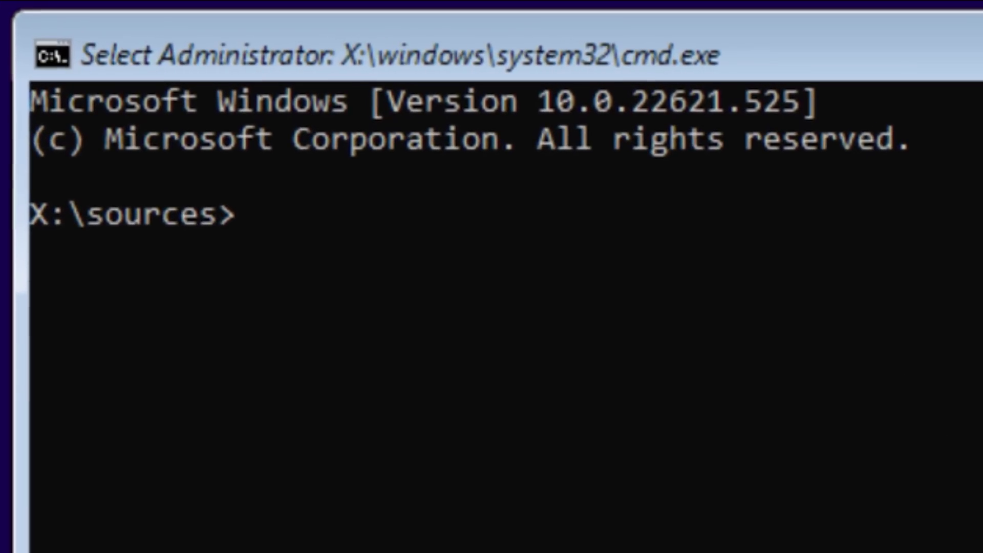
{"action": "type", "text": "reged"}
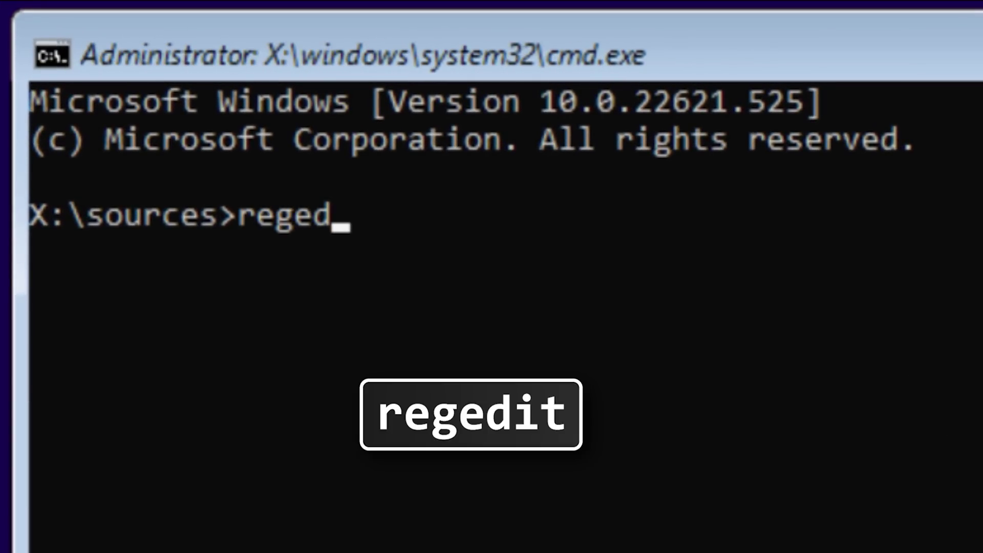
{"action": "type", "text": "it"}
{"action": "key", "text": "Return"}
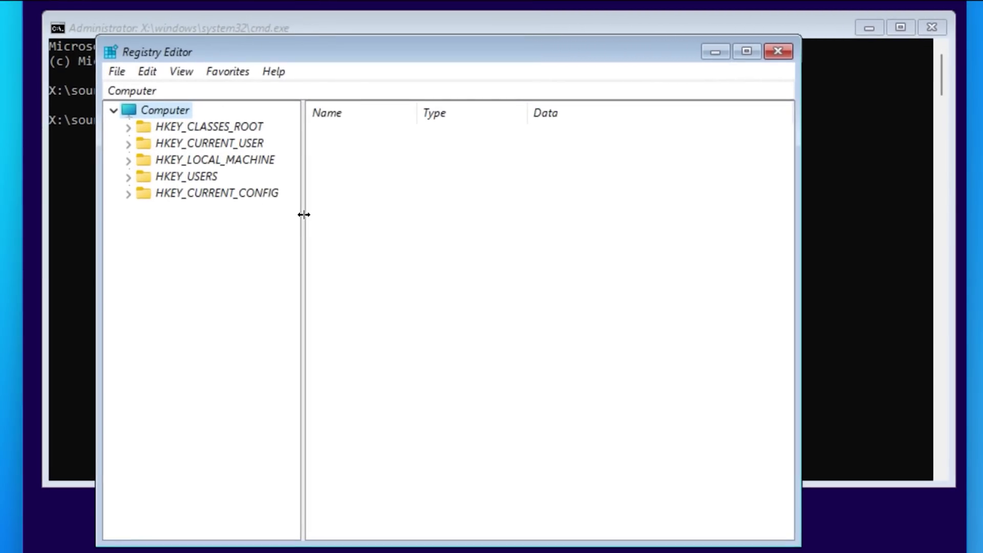
{"action": "left_click_drag", "start_coordinate": [303, 215], "coordinate": [309, 214]}
{"action": "left_click", "coordinate": [130, 144]}
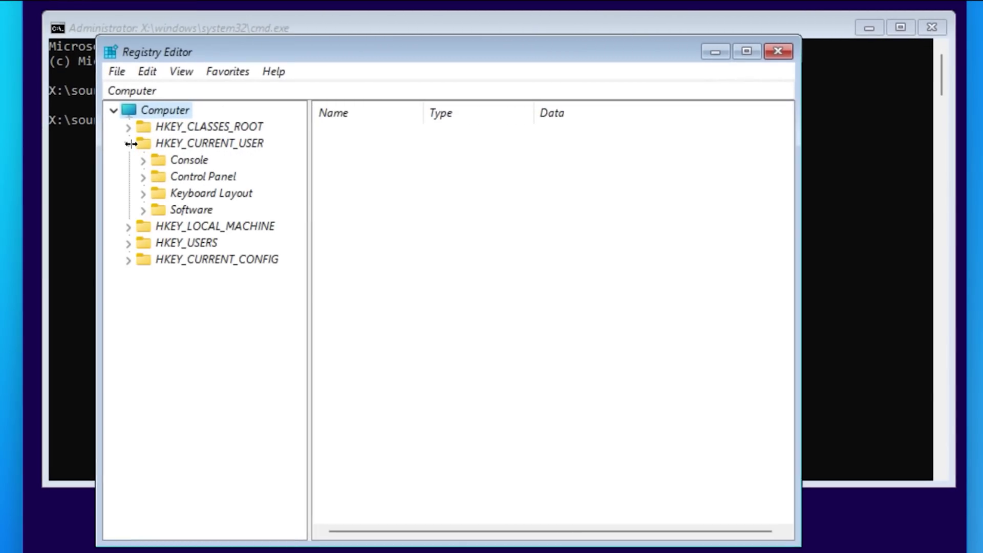
{"action": "left_click", "coordinate": [130, 144]}
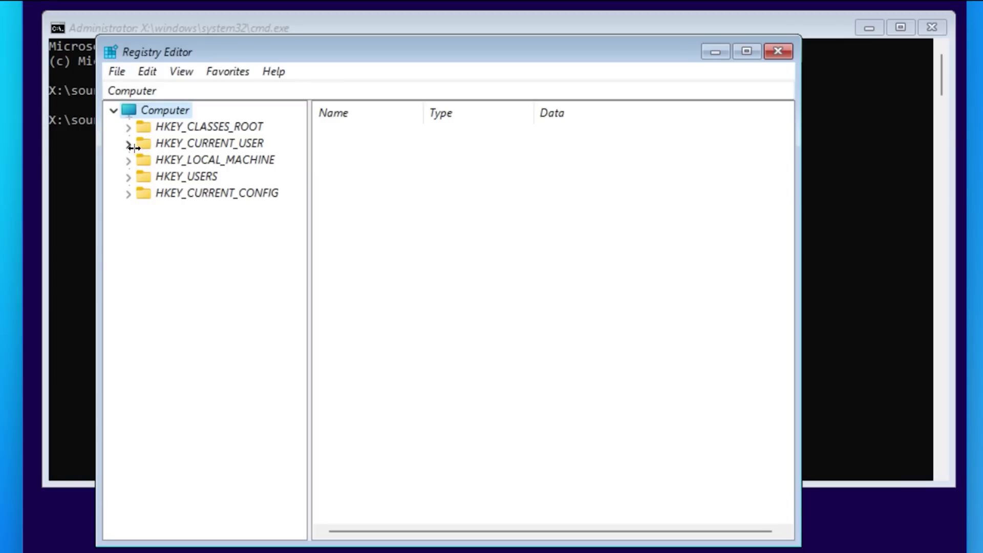
Step: Select HKEY_LOCAL_MACHINE and start loading a hive with File > Load Hive
{"action": "left_click", "coordinate": [204, 160]}
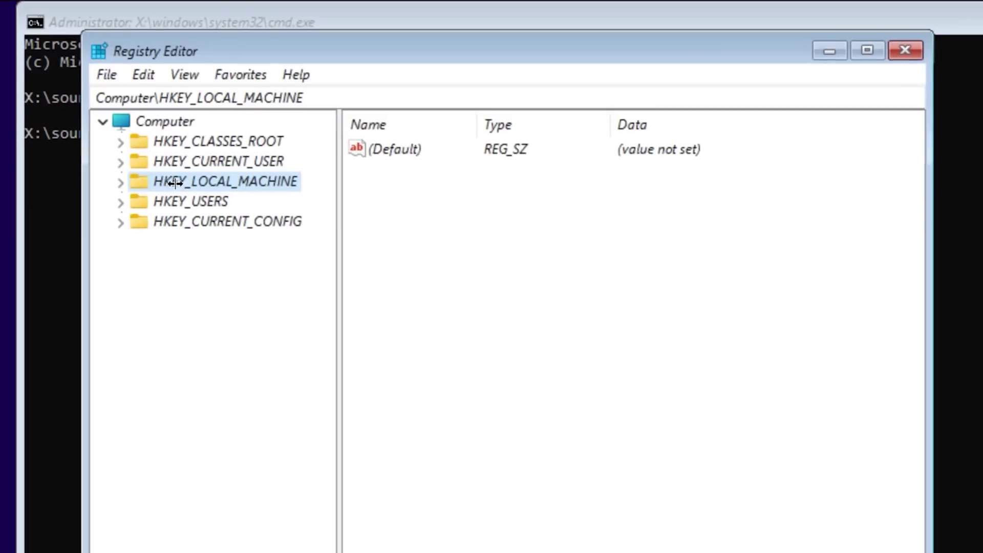
{"action": "left_click", "coordinate": [128, 160]}
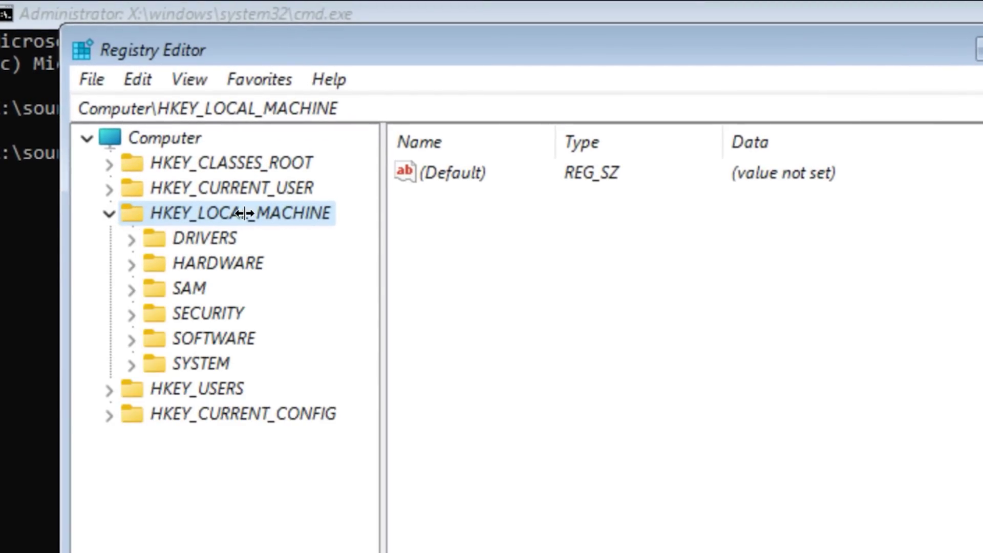
{"action": "left_click", "coordinate": [88, 77]}
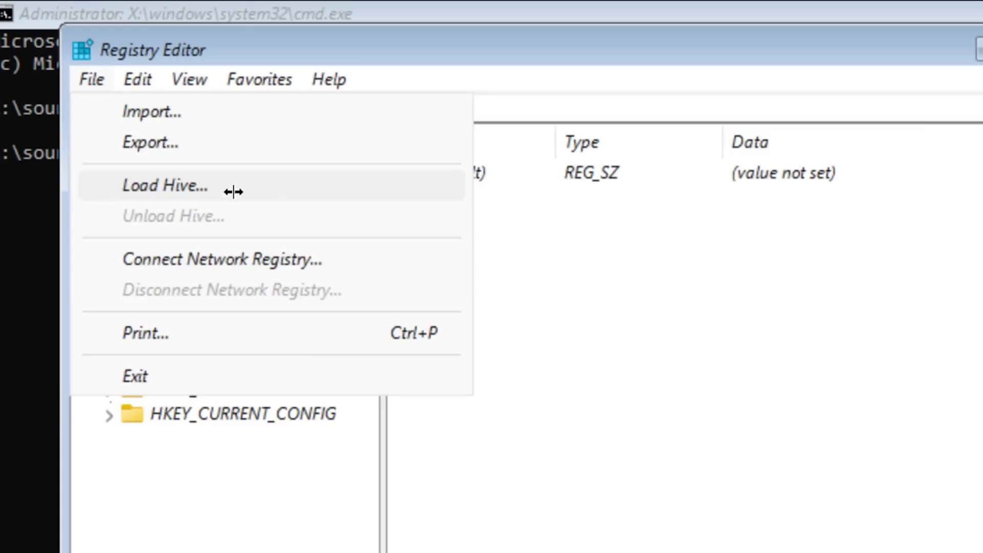
{"action": "left_click", "coordinate": [195, 505]}
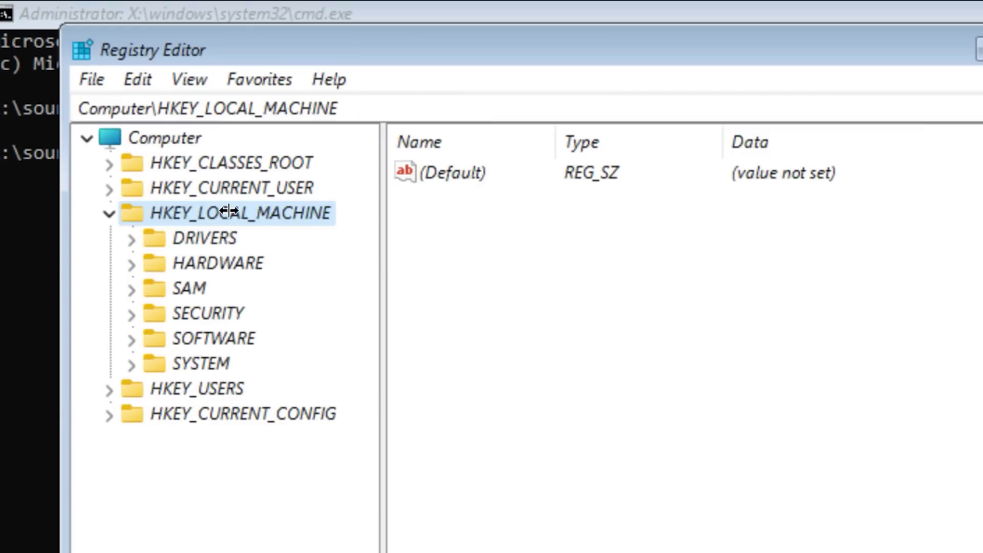
{"action": "left_click", "coordinate": [88, 81]}
{"action": "left_click", "coordinate": [158, 183]}
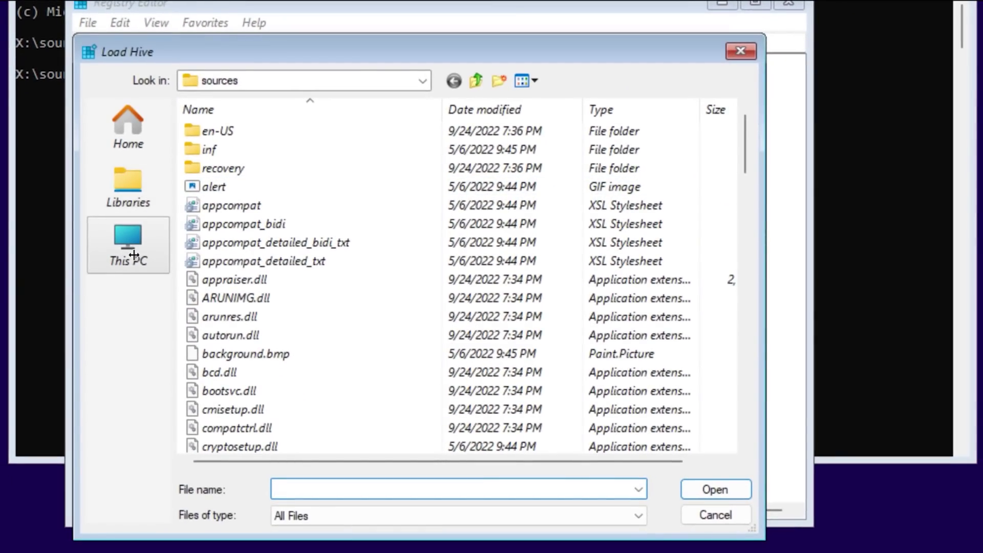
Step: Load C:\Windows\System32\config\SYSTEM under the key name localdisk and expand it
{"action": "left_click", "coordinate": [137, 308]}
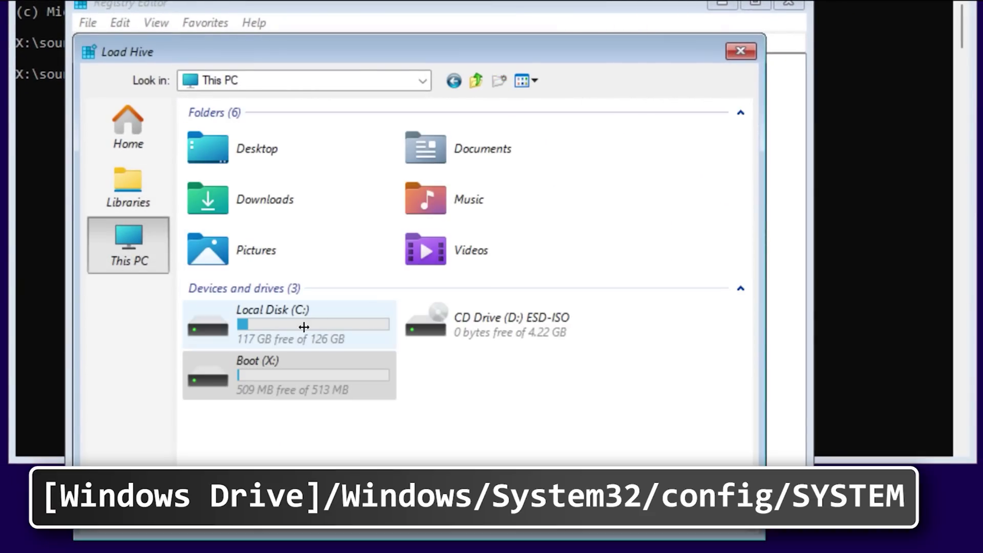
{"action": "double_click", "coordinate": [276, 334]}
{"action": "scroll", "coordinate": [733, 265], "scroll_direction": "down", "scroll_amount": 10}
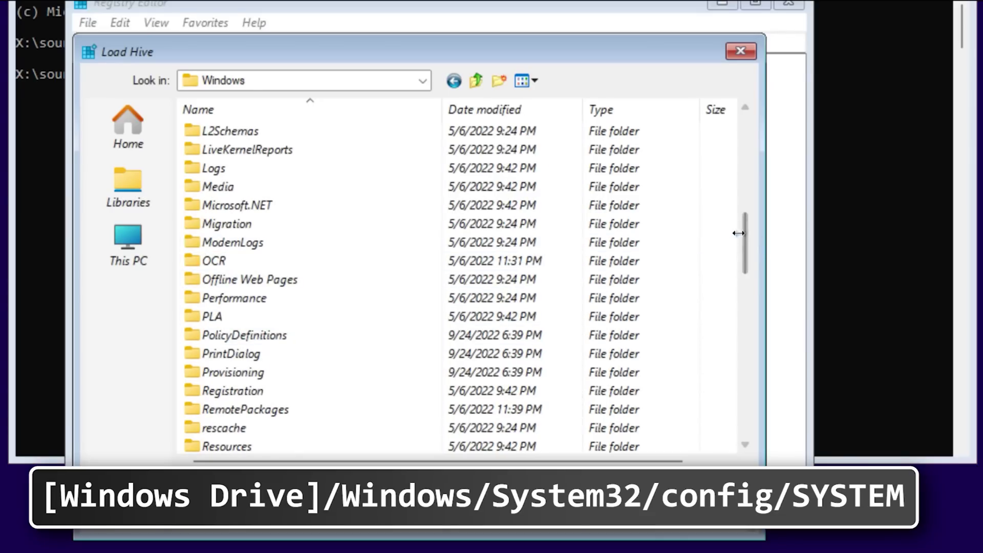
{"action": "scroll", "coordinate": [281, 206], "scroll_direction": "down", "scroll_amount": 10}
{"action": "double_click", "coordinate": [280, 206]}
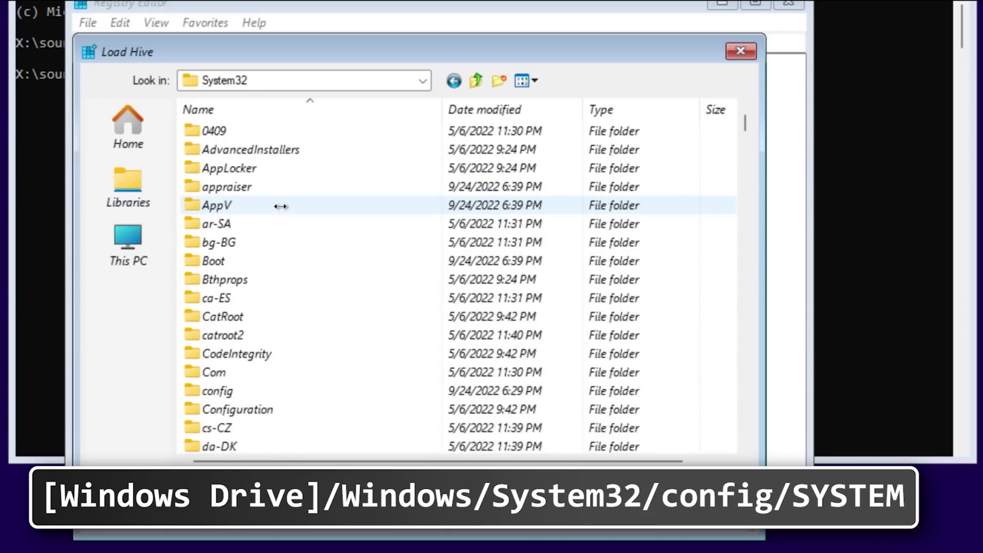
{"action": "double_click", "coordinate": [248, 389]}
{"action": "left_click", "coordinate": [247, 372]}
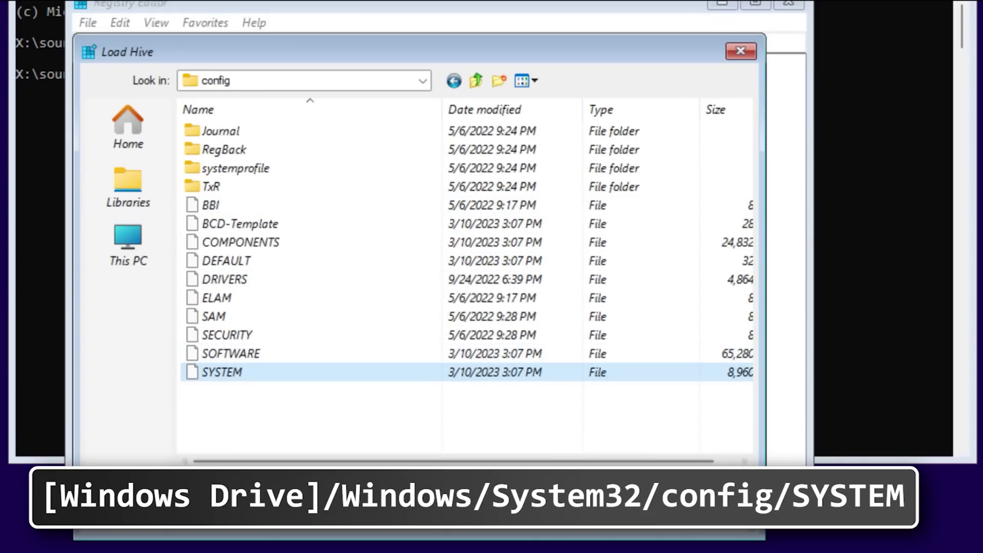
{"action": "key", "text": "Return"}
{"action": "type", "text": "local"}
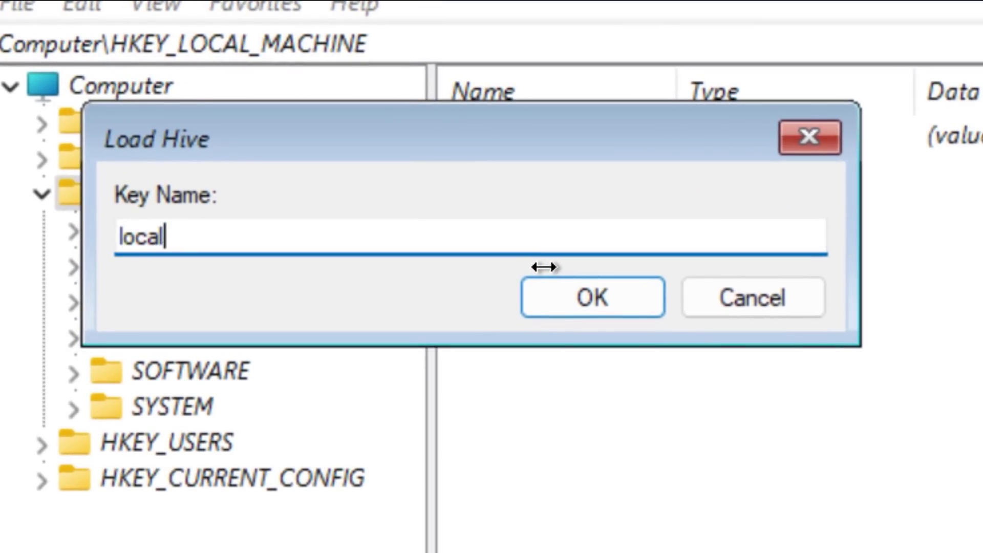
{"action": "type", "text": "disk"}
{"action": "key", "text": "Return"}
{"action": "double_click", "coordinate": [115, 299]}
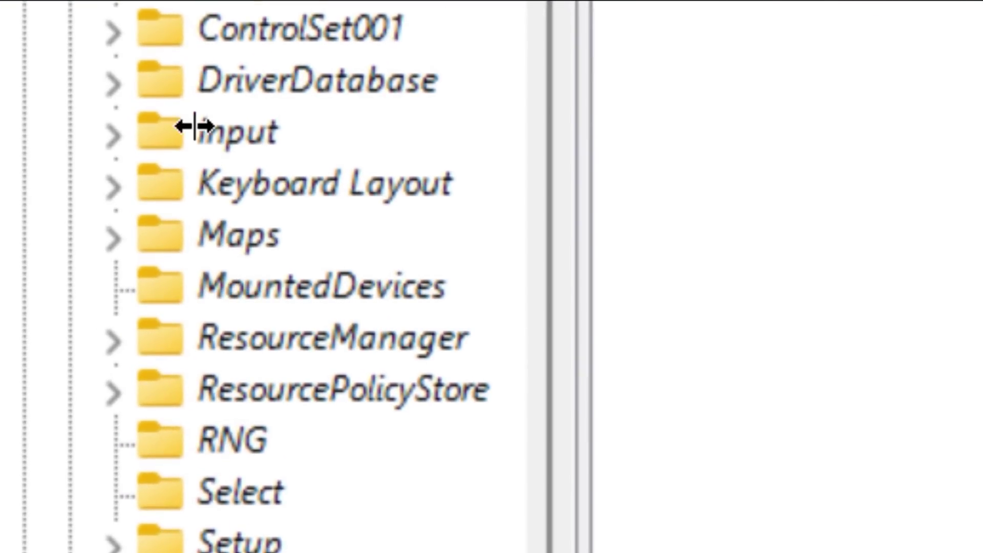
Step: Rename the MountedDevices value \DosDevices\C: to \DosDevices\A:, then close Registry Editor
{"action": "left_click", "coordinate": [266, 282]}
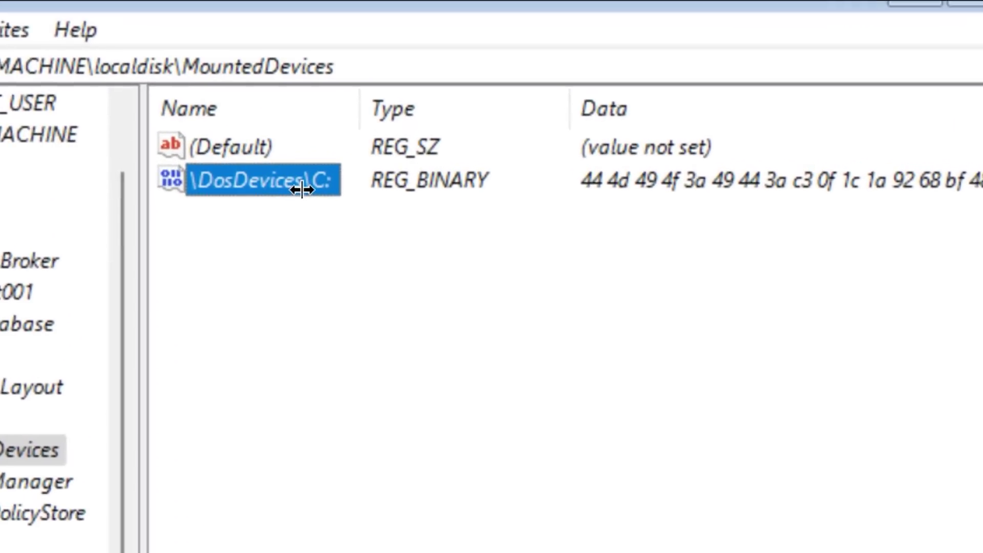
{"action": "right_click", "coordinate": [404, 175]}
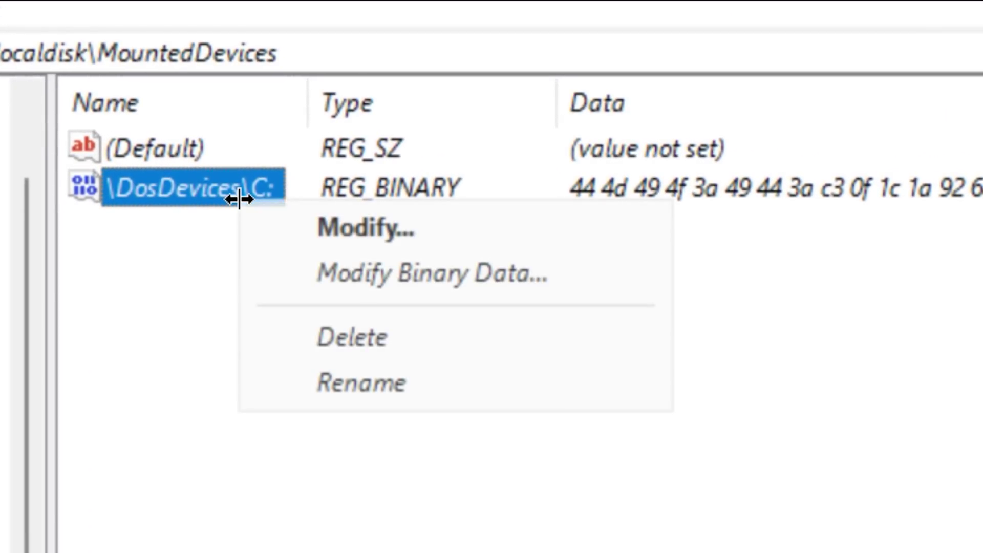
{"action": "left_click", "coordinate": [380, 392]}
{"action": "left_click_drag", "start_coordinate": [256, 188], "coordinate": [269, 188]}
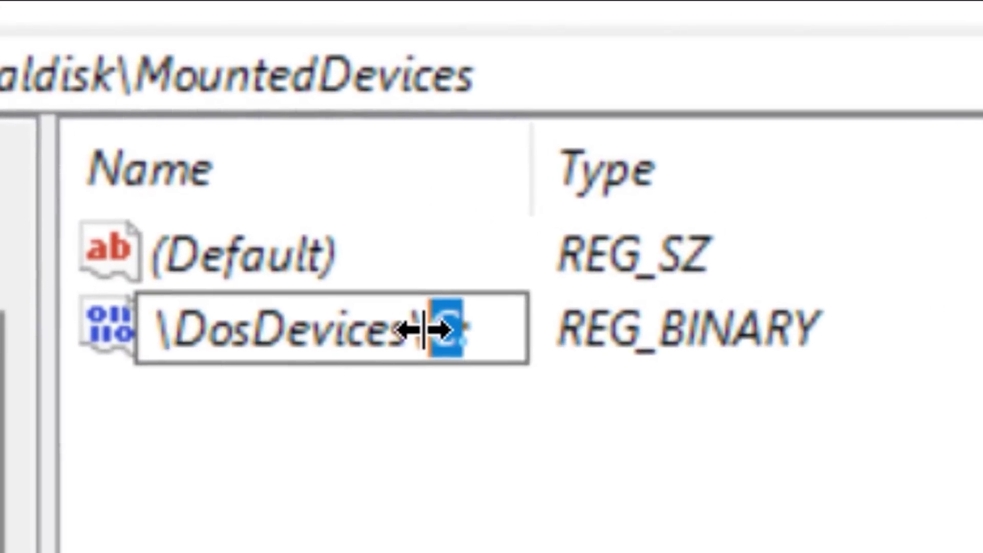
{"action": "type", "text": "A"}
{"action": "key", "text": "Return"}
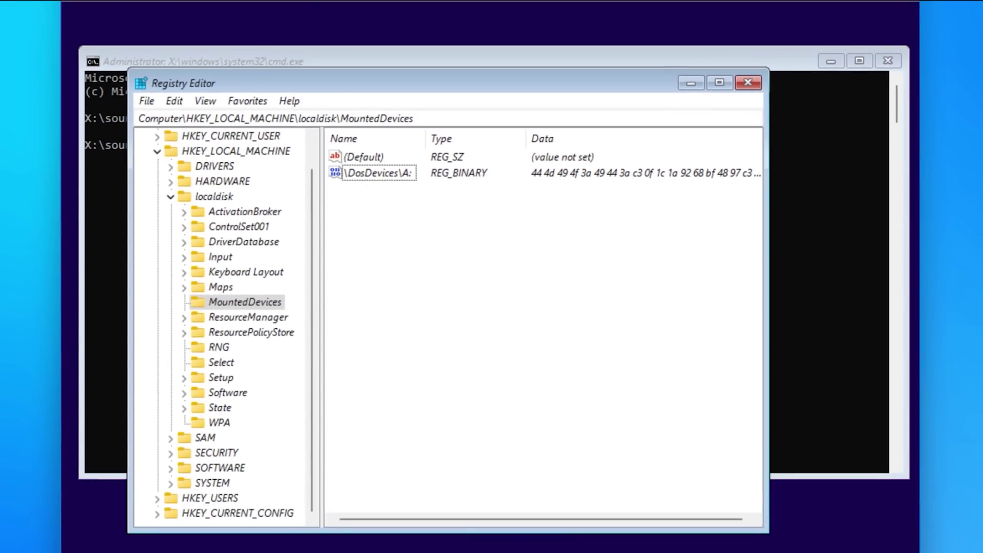
{"action": "left_click", "coordinate": [748, 82]}
{"action": "left_click", "coordinate": [760, 296]}
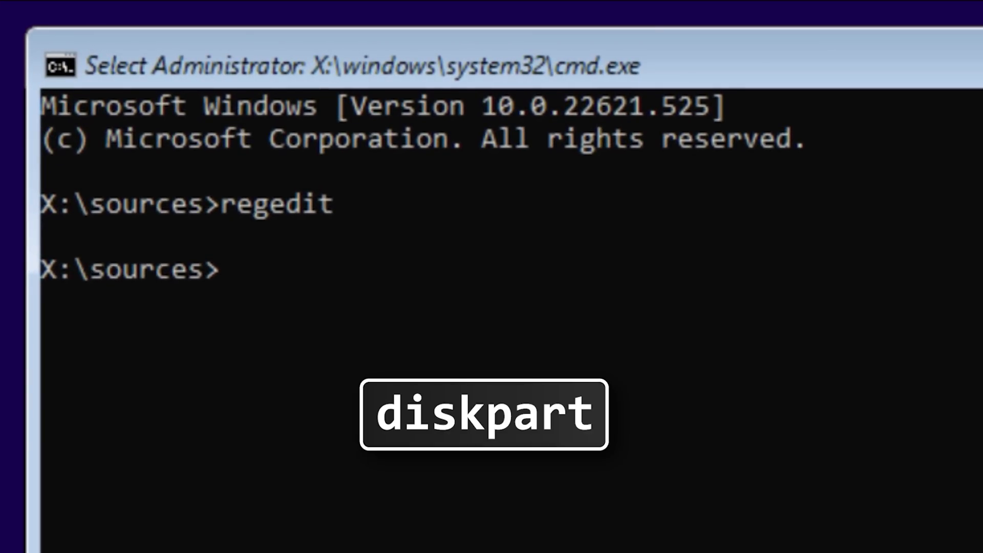
Step: Start DiskPart, list the volumes and select volume 1, the 126 GB Windows partition
{"action": "type", "text": "diskpar"}
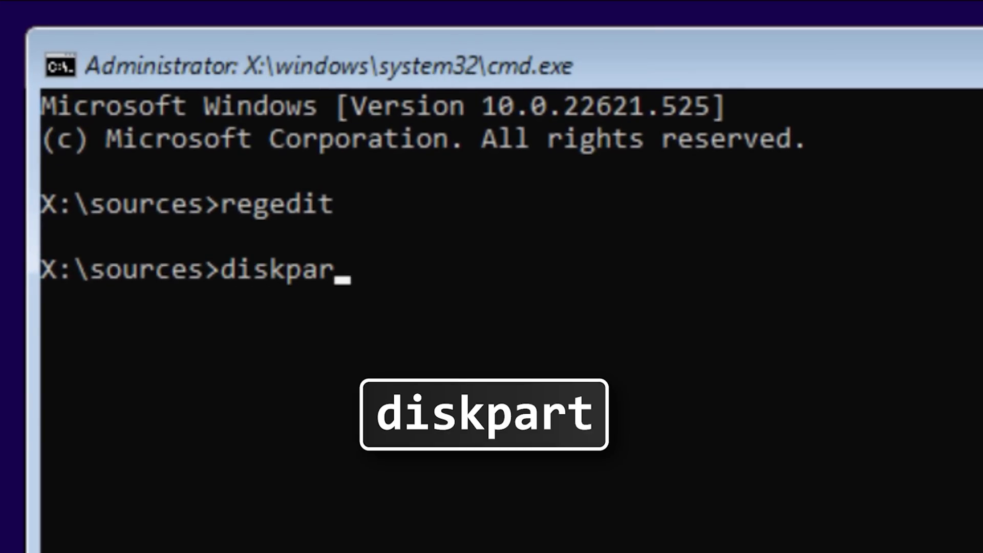
{"action": "type", "text": "t"}
{"action": "key", "text": "Return"}
{"action": "type", "text": "list"}
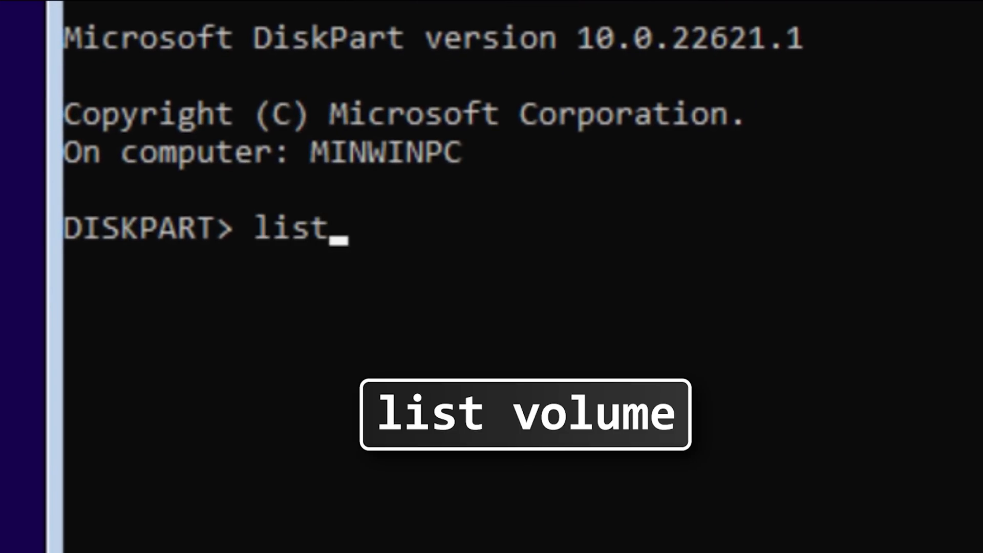
{"action": "type", "text": " volume"}
{"action": "key", "text": "Return"}
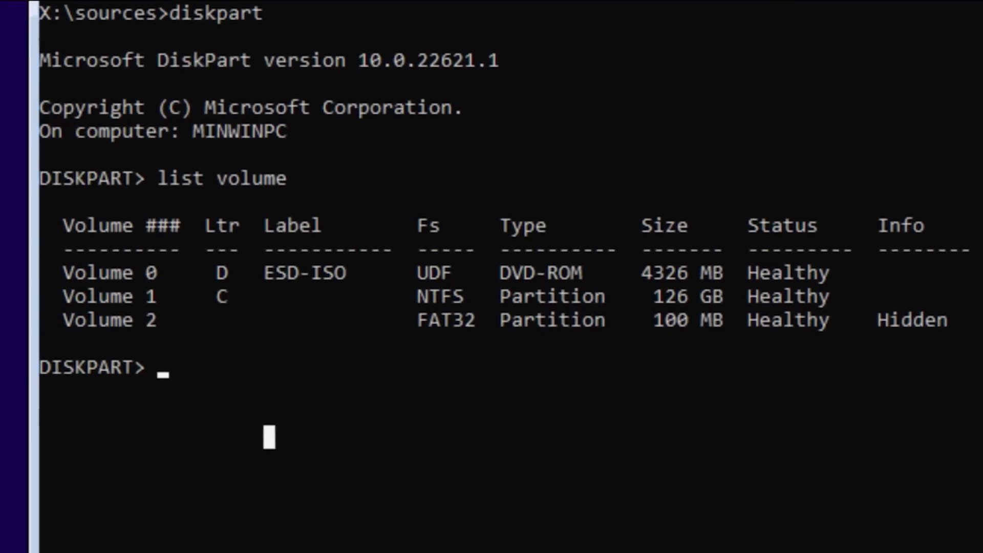
{"action": "type", "text": "select volume 1"}
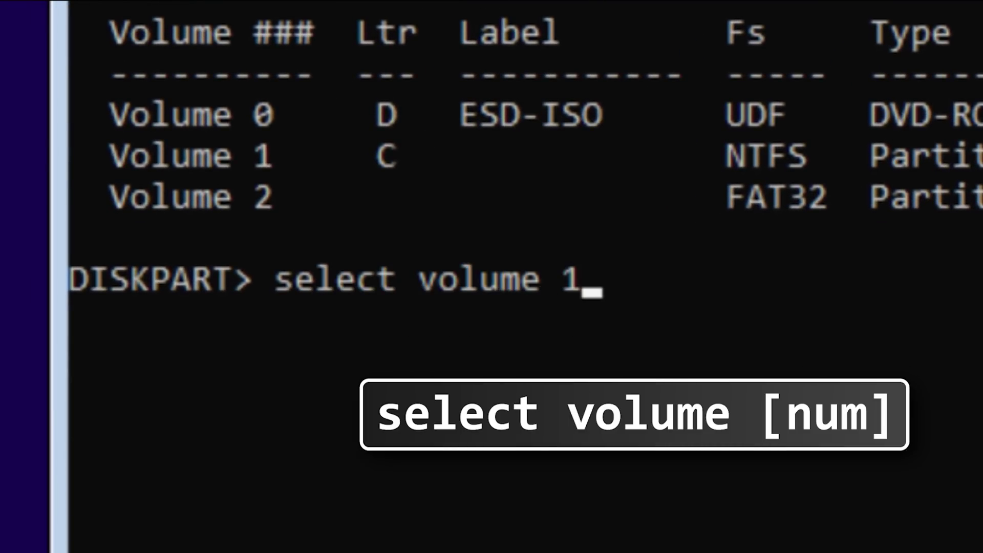
{"action": "key", "text": "Return"}
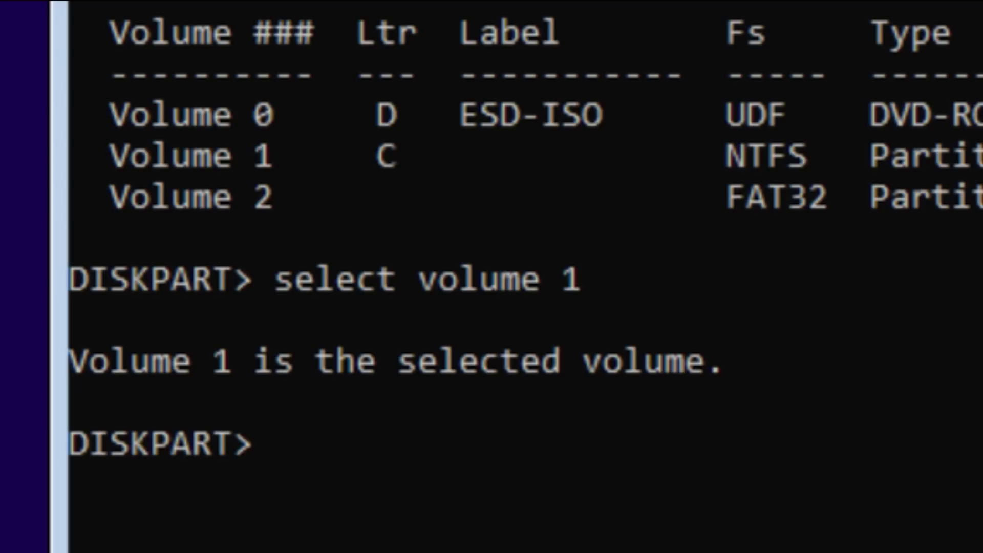
Step: Remove volume 1's C letter, assign it letter A, and exit DiskPart
{"action": "type", "text": "remove"}
{"action": "key", "text": "Return"}
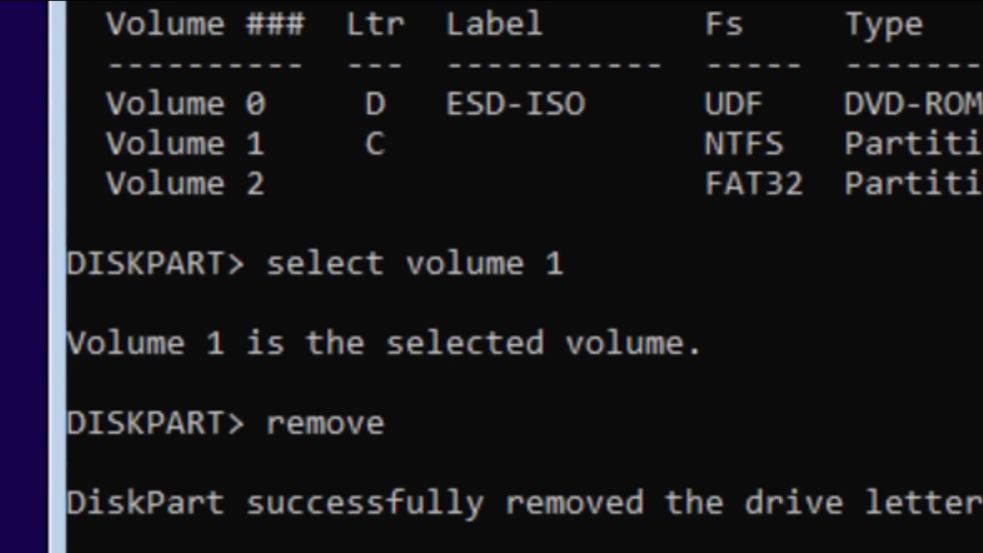
{"action": "type", "text": "assign letter=A:"}
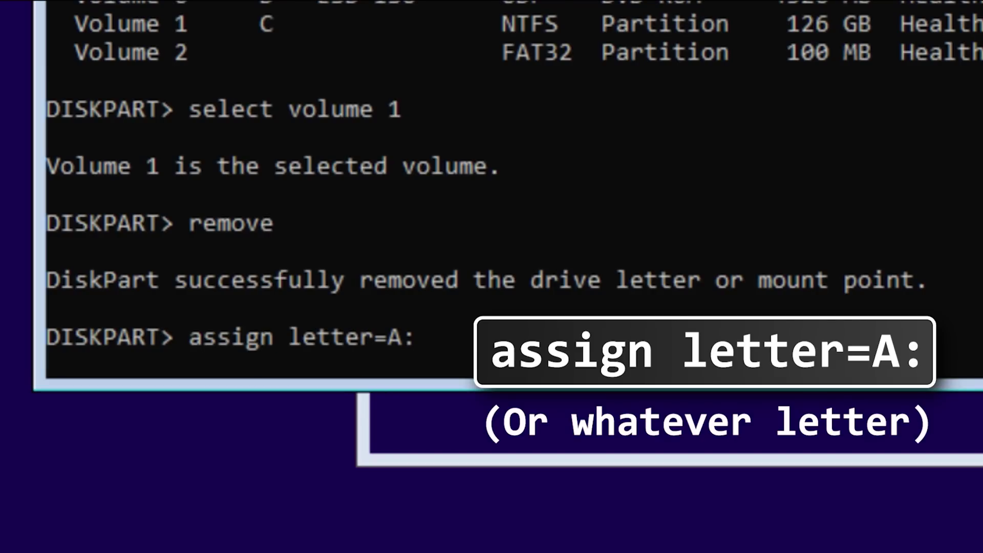
{"action": "key", "text": "Return"}
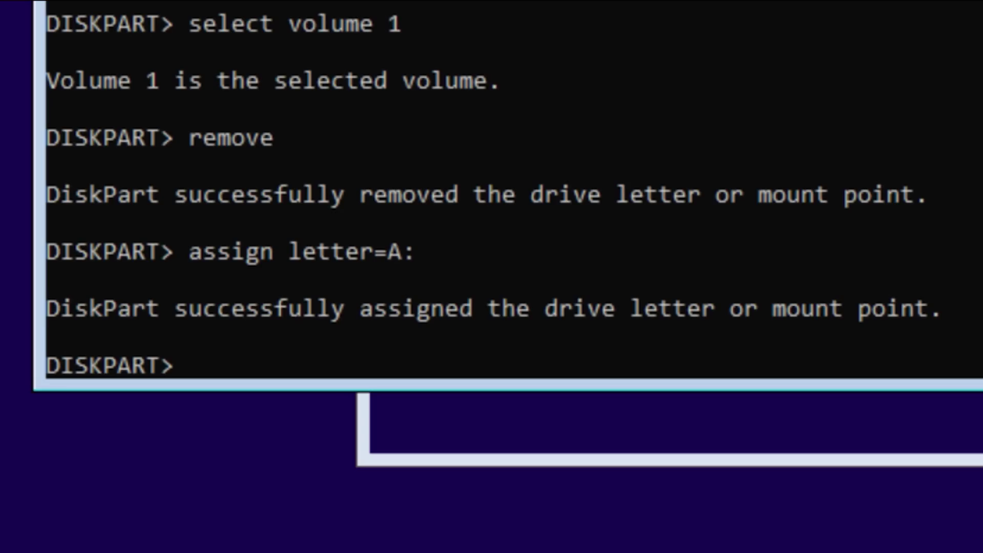
{"action": "type", "text": "exit"}
{"action": "key", "text": "Return"}
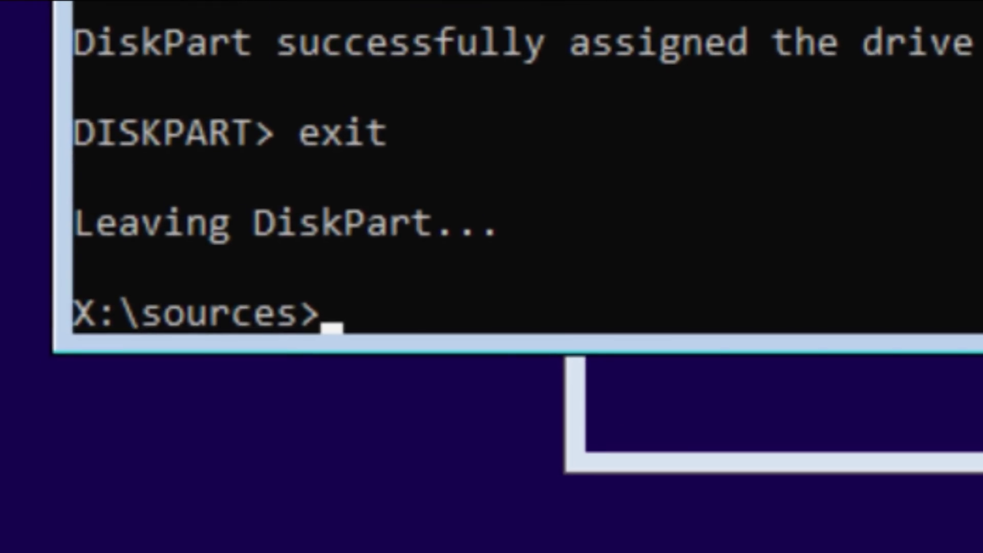
Step: Run bcdedit and highlight the boot loader's device value partition=A:
{"action": "type", "text": "bc"}
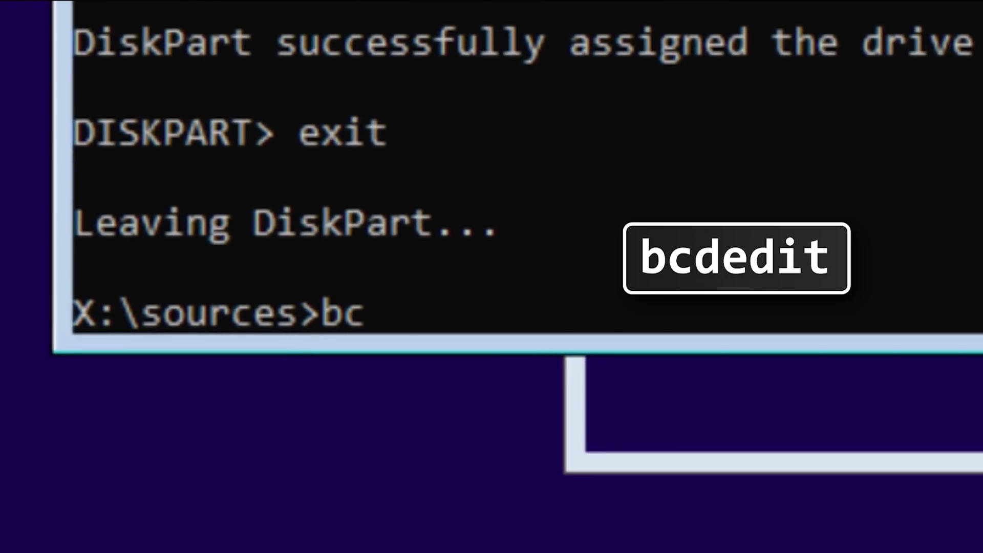
{"action": "type", "text": "dedit"}
{"action": "key", "text": "Return"}
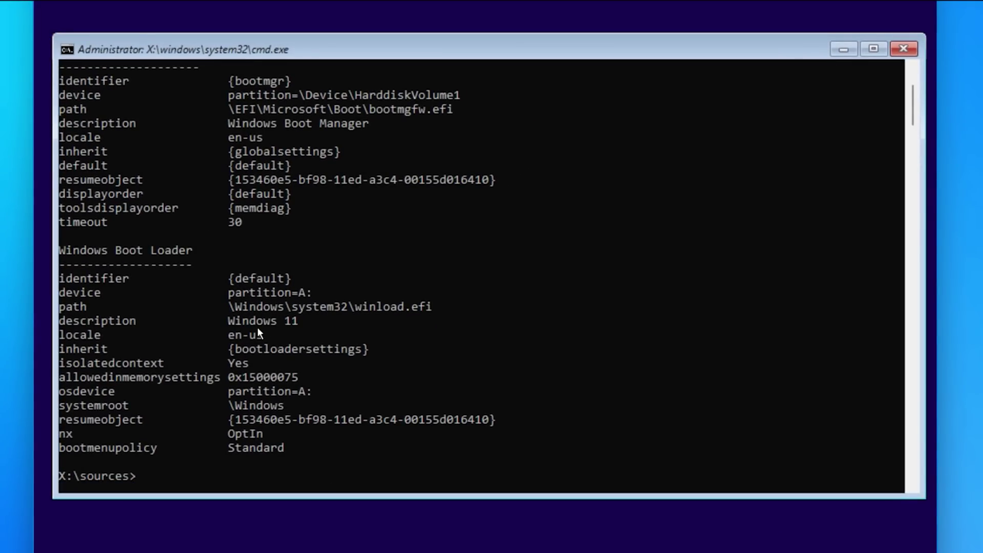
{"action": "left_click_drag", "start_coordinate": [228, 293], "coordinate": [312, 293]}
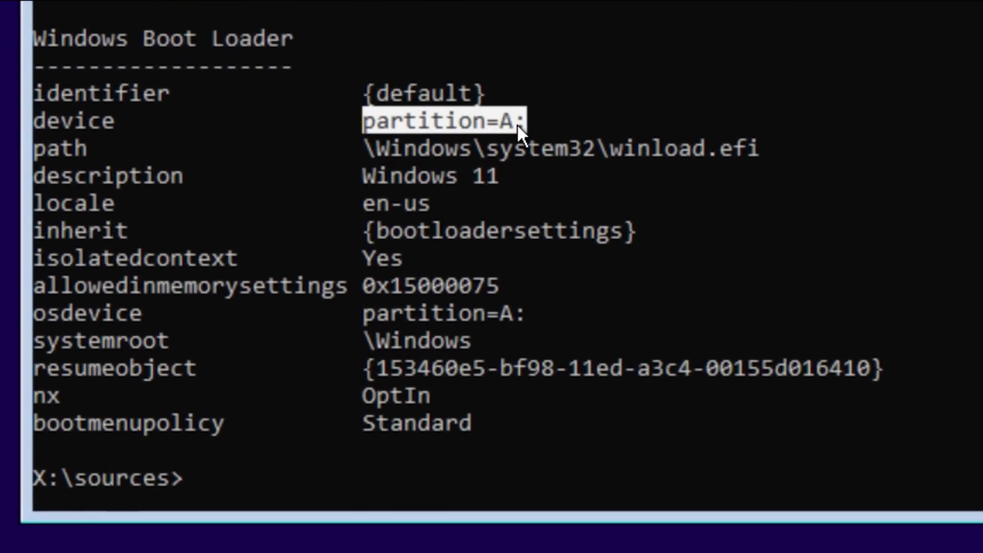
{"action": "left_click_drag", "start_coordinate": [526, 122], "coordinate": [501, 122]}
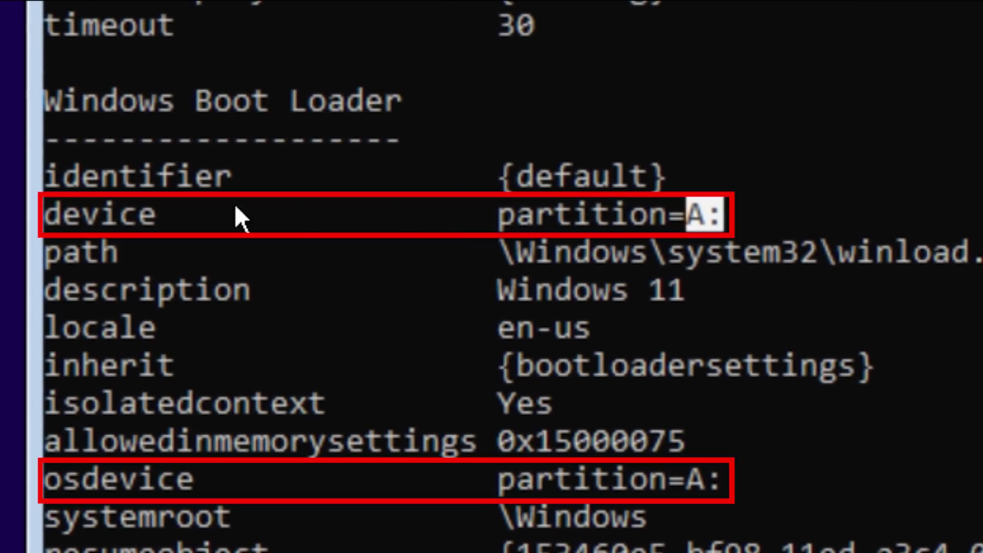
{"action": "left_click_drag", "start_coordinate": [737, 220], "coordinate": [687, 220]}
{"action": "key", "text": "ctrl+c"}
{"action": "type", "text": "bcdedit /set {default} de"}
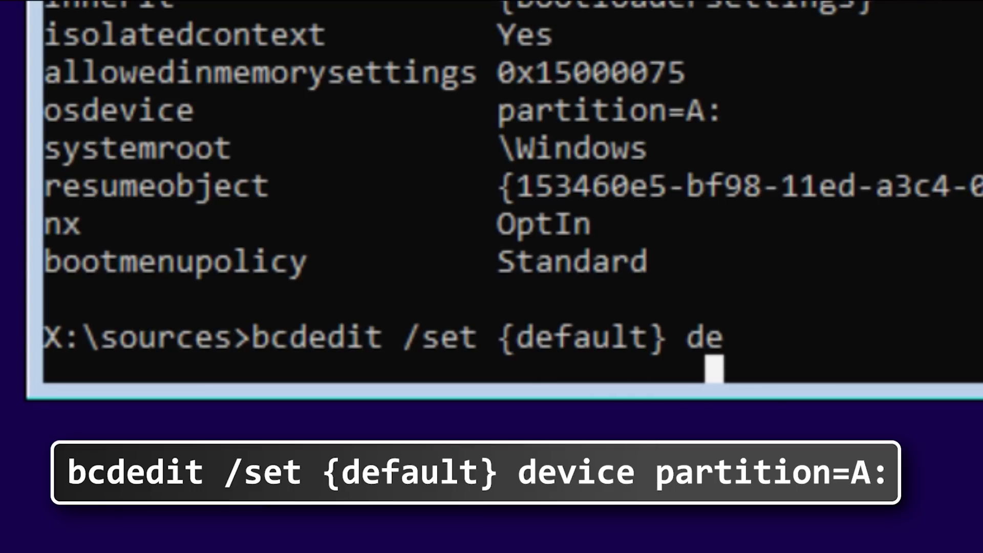
Step: Set the {default} entry's device, then its osdevice, to partition=A: with bcdedit /set
{"action": "type", "text": "vice"}
{"action": "type", "text": " part"}
{"action": "type", "text": "ition=A:"}
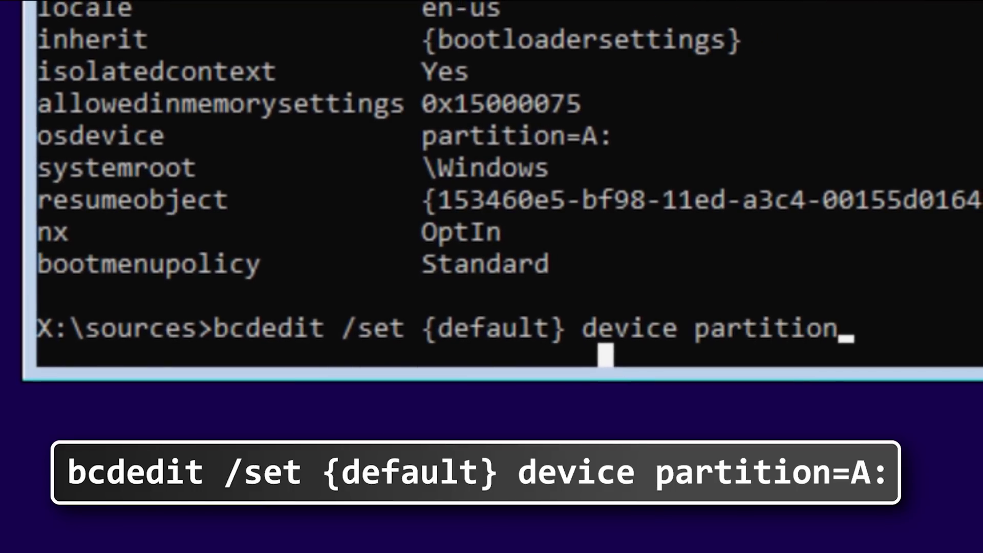
{"action": "key", "text": "Return"}
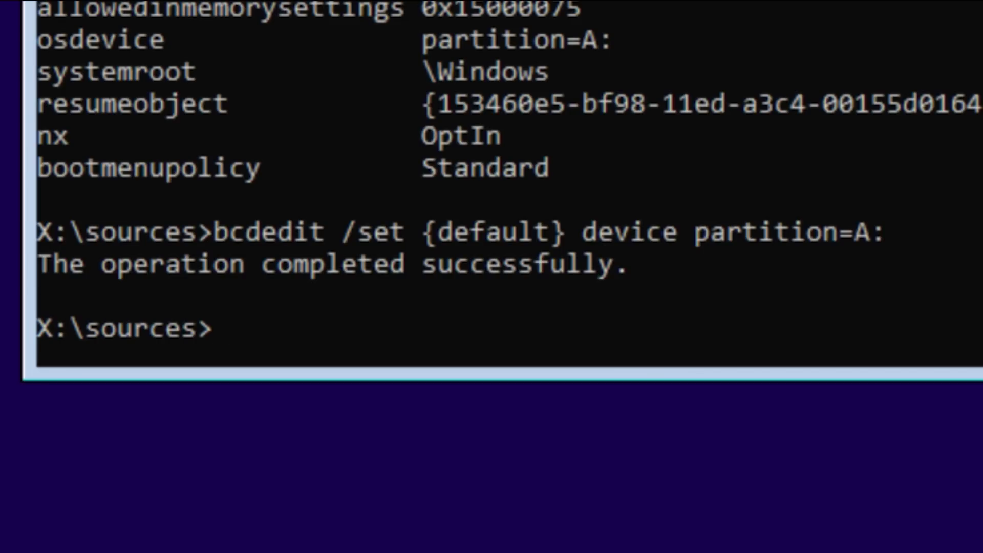
{"action": "key", "text": "Up"}
{"action": "key", "text": "Left"}
{"action": "key", "text": "Left"}
{"action": "key", "text": "Left"}
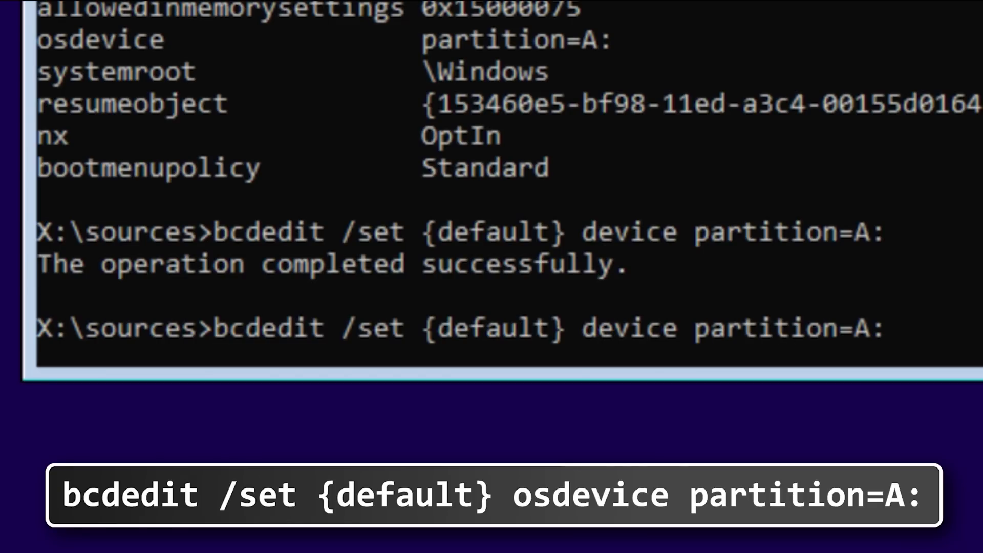
{"action": "type", "text": "os"}
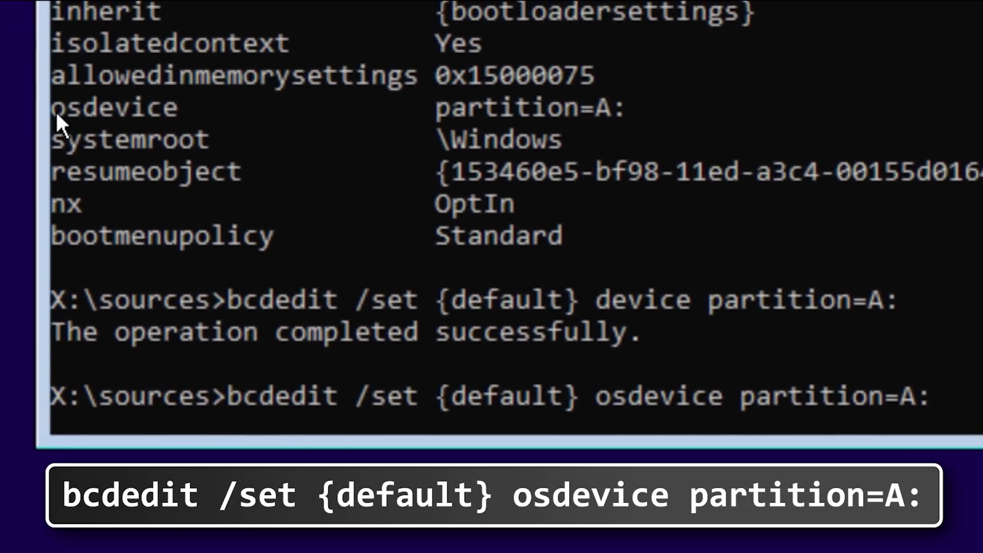
{"action": "mouse_move", "coordinate": [56, 118]}
{"action": "left_mouse_down"}
{"action": "mouse_move", "coordinate": [566, 125]}
{"action": "mouse_move", "coordinate": [604, 110]}
{"action": "left_mouse_up"}
{"action": "key", "text": "Return"}
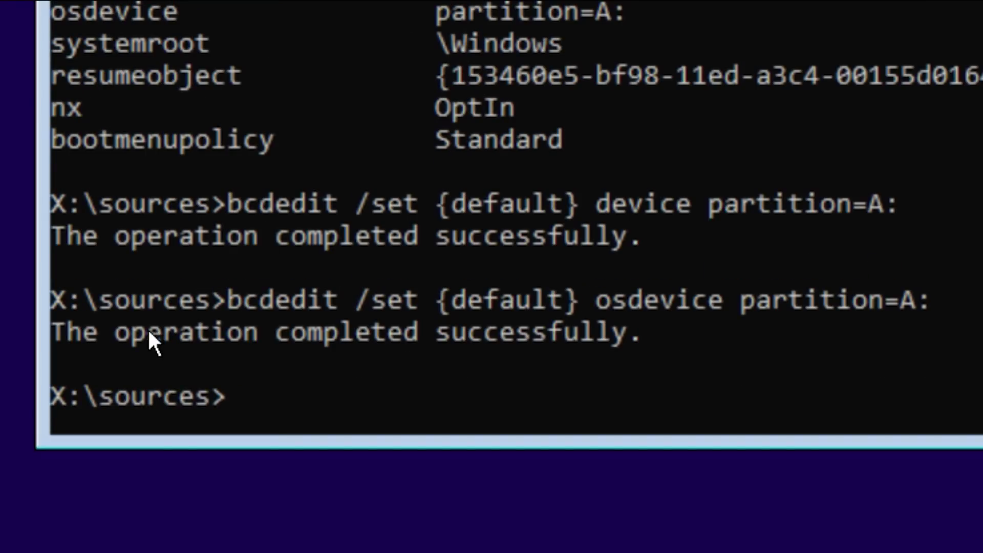
Step: Re-run bcdedit to confirm both entries read A:, then power off the Test VM
{"action": "left_click_drag", "start_coordinate": [61, 335], "coordinate": [610, 352]}
{"action": "left_click", "coordinate": [647, 333]}
{"action": "left_click", "coordinate": [603, 422]}
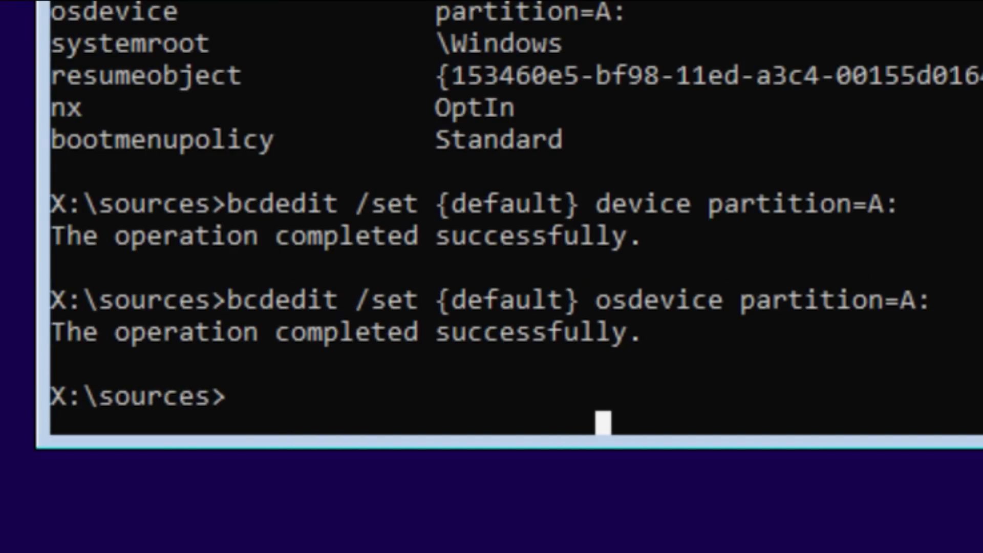
{"action": "type", "text": "bcdedit"}
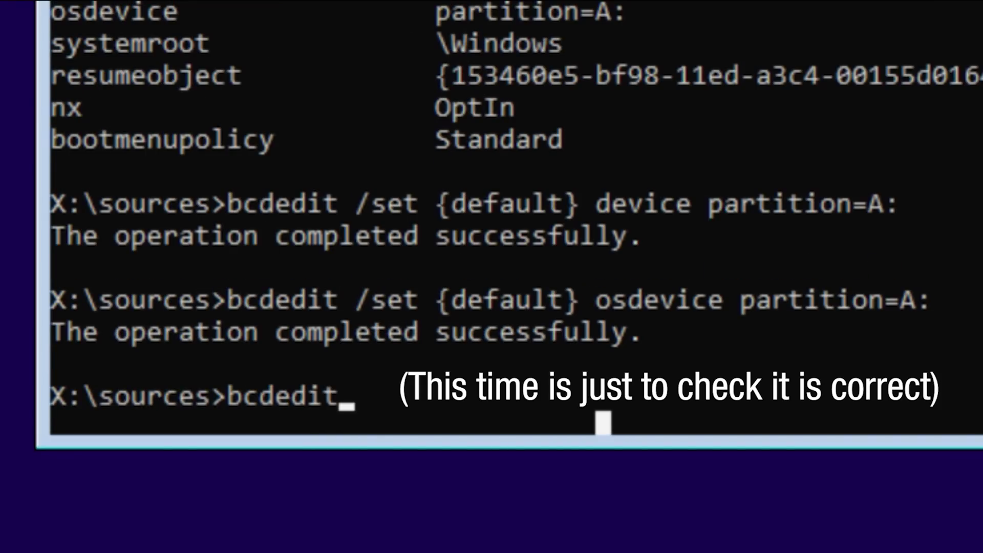
{"action": "key", "text": "Return"}
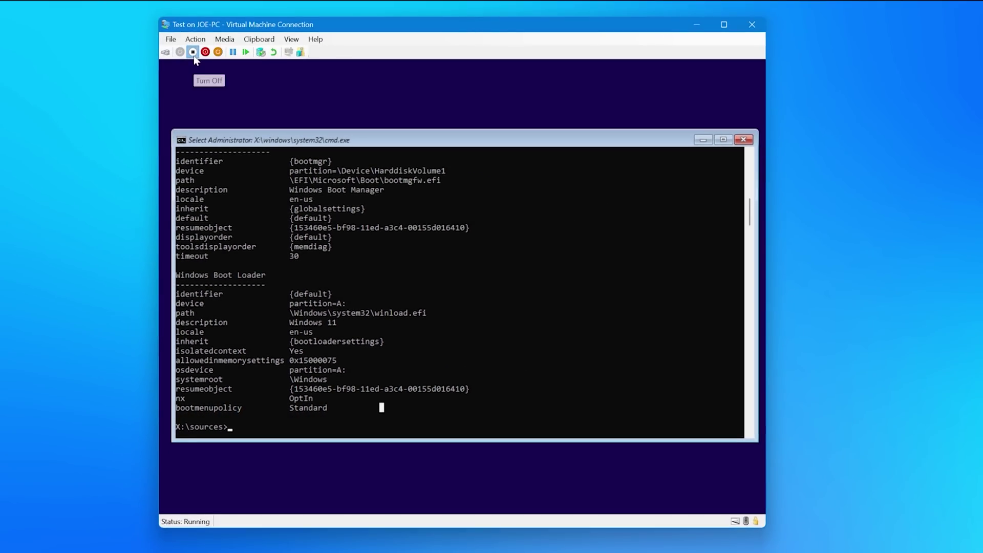
{"action": "left_click", "coordinate": [193, 52]}
Step: Confirm the power-off, start the VM again, and highlight the A:\Windows\System32 prompt path
{"action": "left_click", "coordinate": [479, 295]}
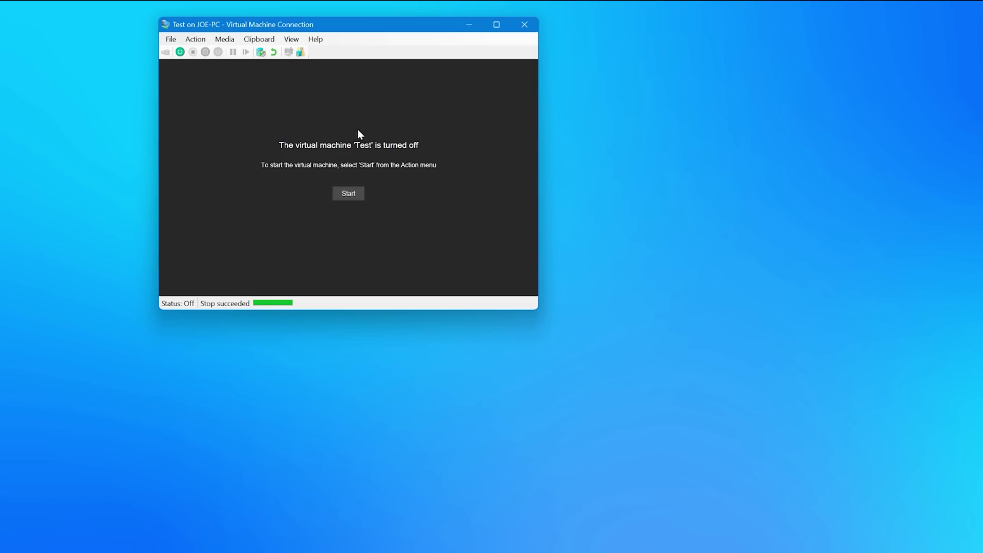
{"action": "left_click", "coordinate": [349, 193]}
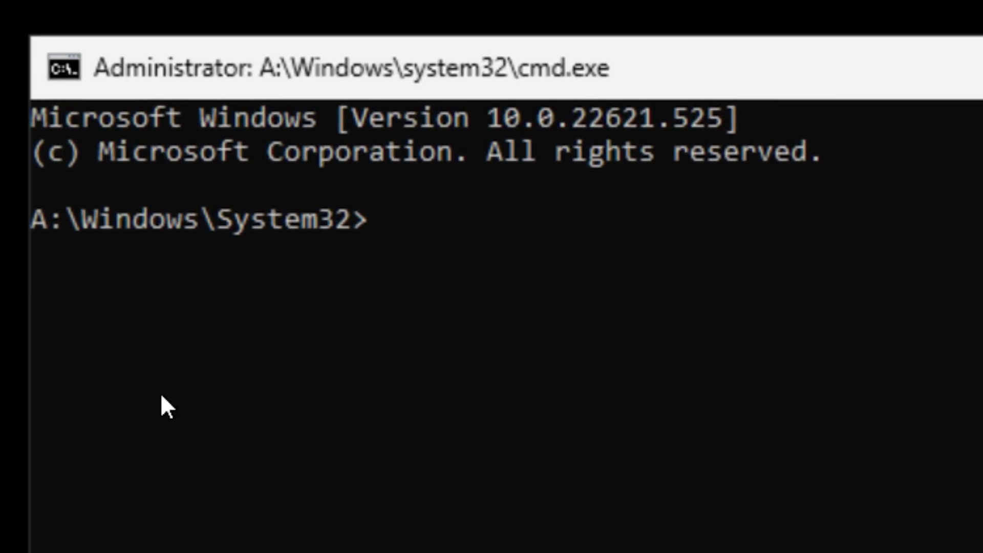
{"action": "left_click_drag", "start_coordinate": [63, 229], "coordinate": [366, 230]}
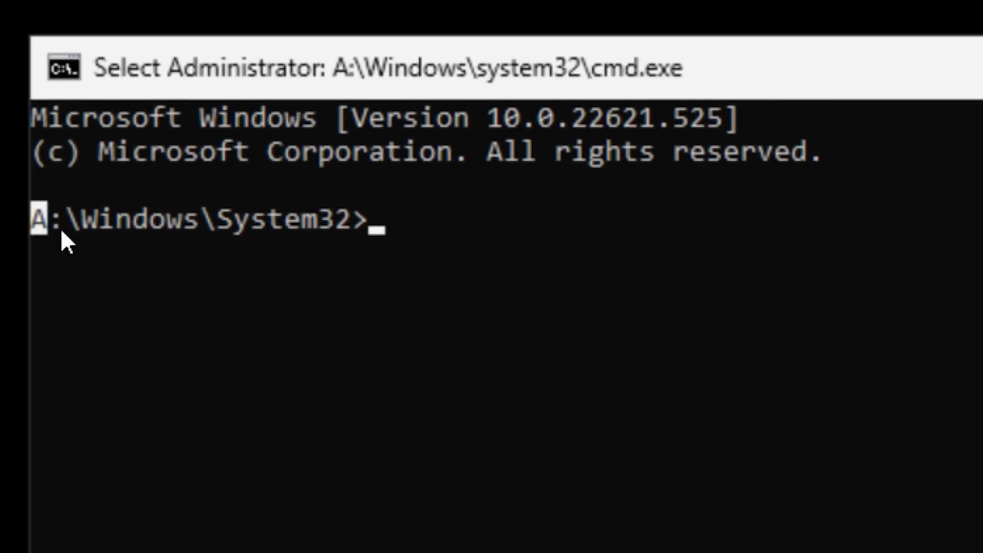
{"action": "left_click", "coordinate": [367, 229]}
{"action": "left_click_drag", "start_coordinate": [62, 219], "coordinate": [354, 228]}
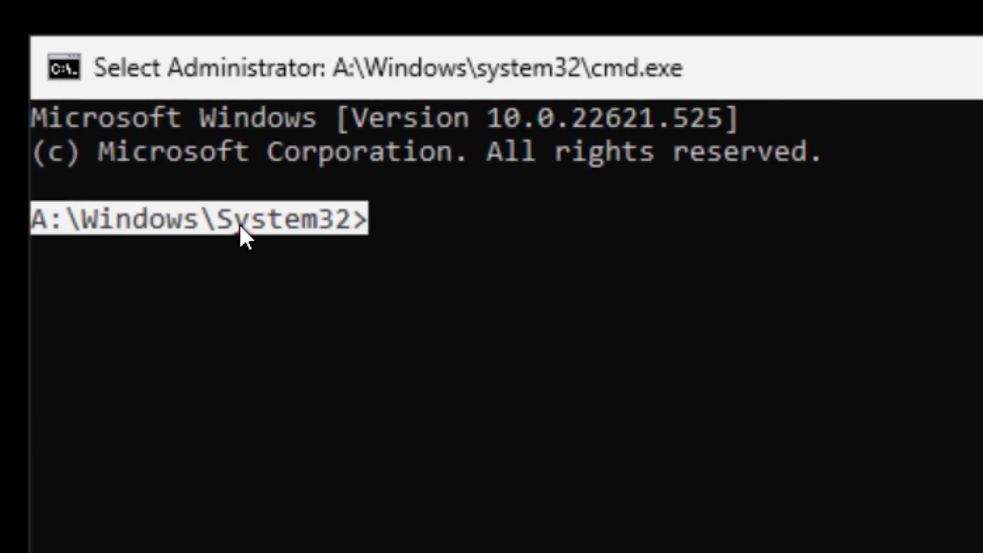
{"action": "left_click_drag", "start_coordinate": [59, 226], "coordinate": [321, 229]}
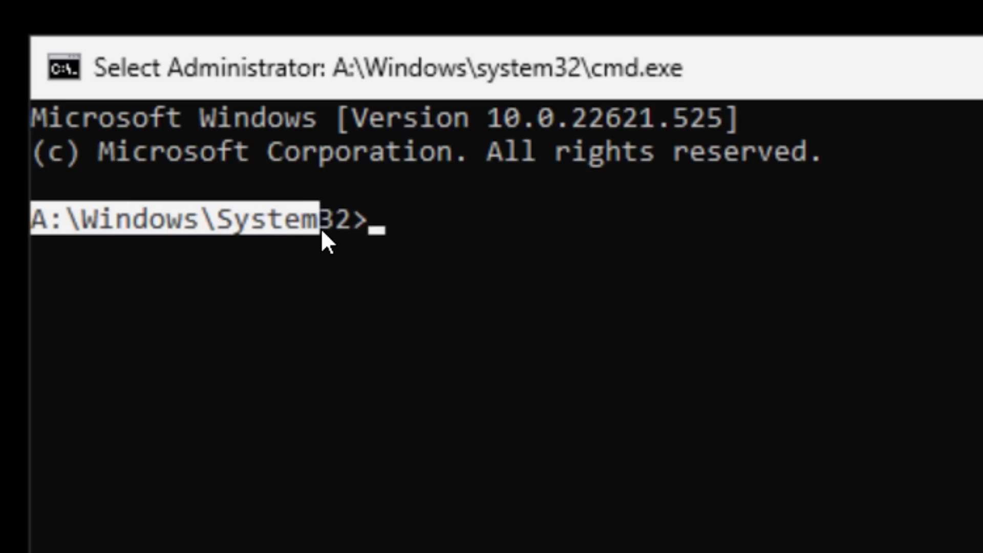
{"action": "left_click", "coordinate": [372, 226]}
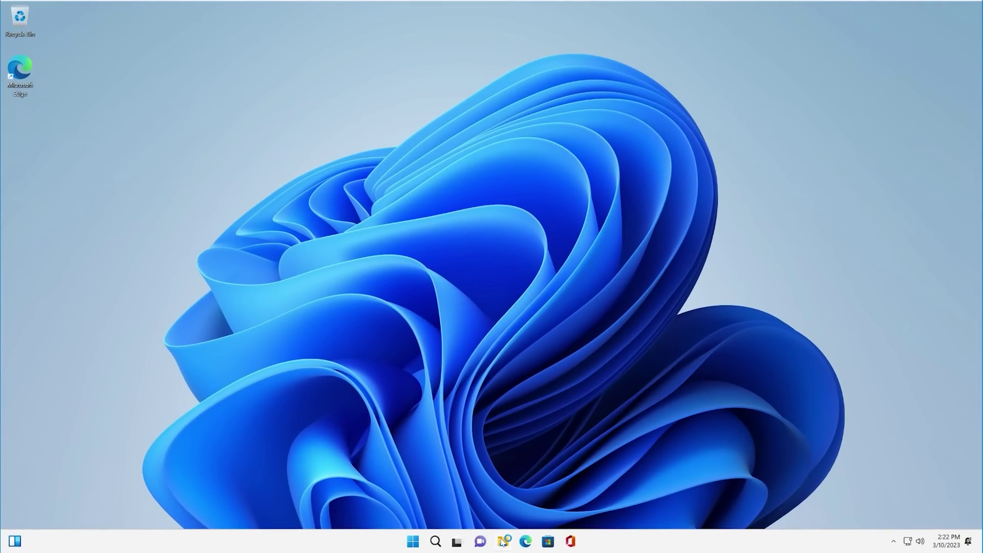
Step: In This PC, open Local Disk (A:) and its Windows folder, then return to the drive root
{"action": "left_click", "coordinate": [503, 542]}
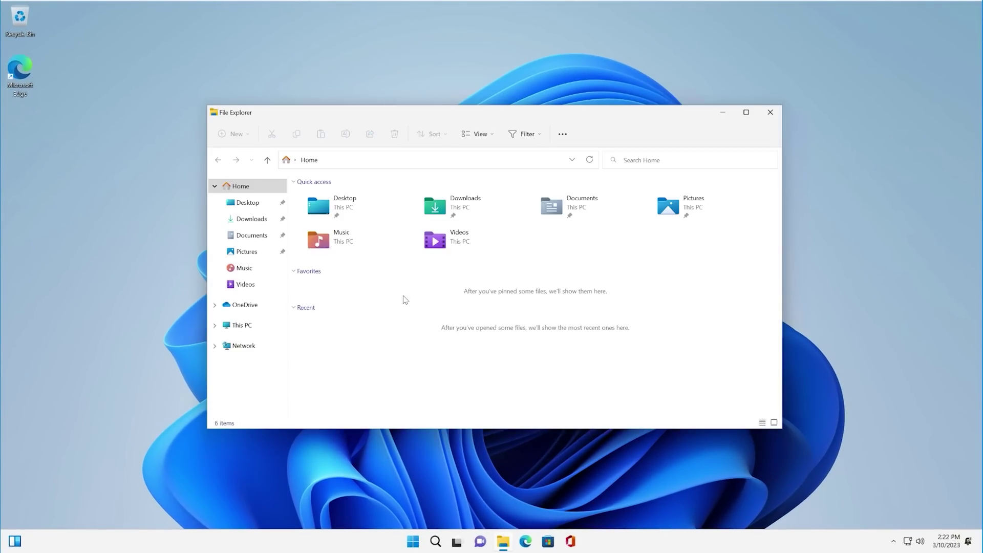
{"action": "left_click", "coordinate": [242, 325]}
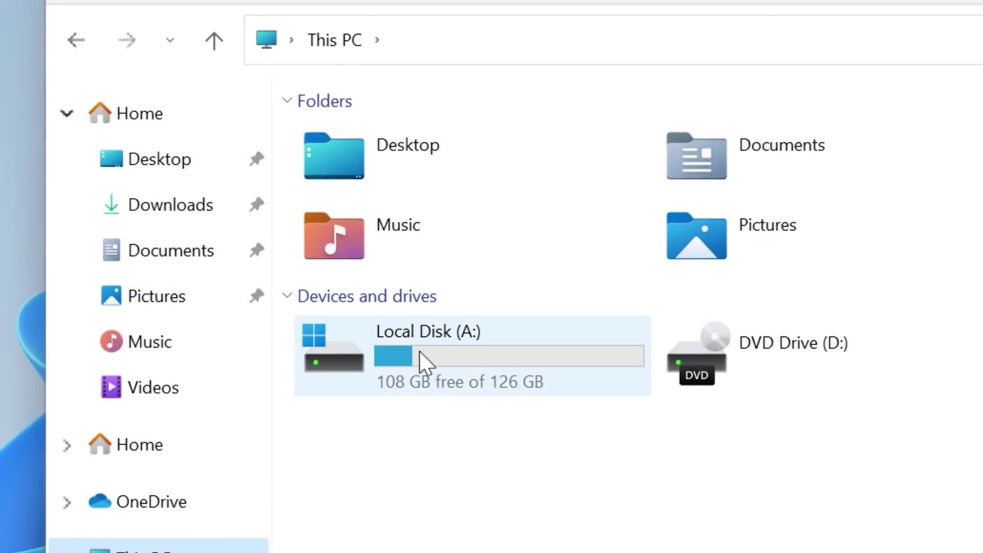
{"action": "double_click", "coordinate": [215, 264]}
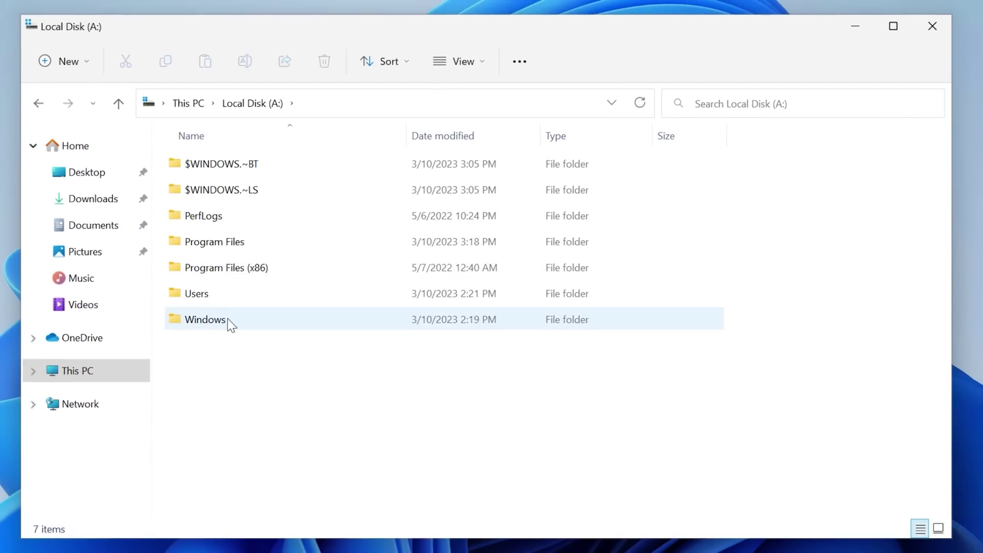
{"action": "double_click", "coordinate": [227, 318]}
{"action": "scroll", "coordinate": [274, 329], "scroll_direction": "down", "scroll_amount": 6}
{"action": "scroll", "coordinate": [362, 351], "scroll_direction": "down", "scroll_amount": 13}
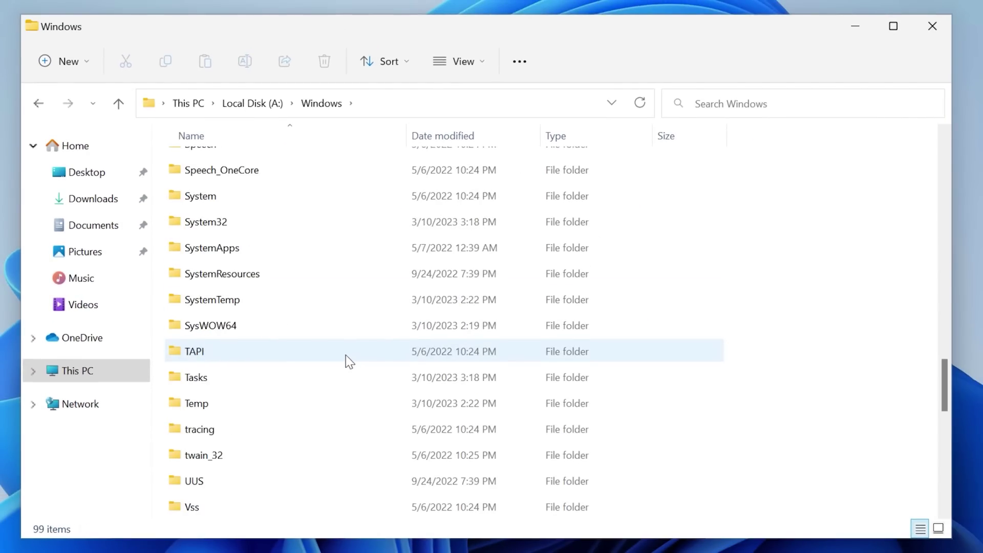
{"action": "scroll", "coordinate": [347, 358], "scroll_direction": "up", "scroll_amount": 5}
{"action": "scroll", "coordinate": [355, 419], "scroll_direction": "up", "scroll_amount": 20}
{"action": "left_click", "coordinate": [38, 103]}
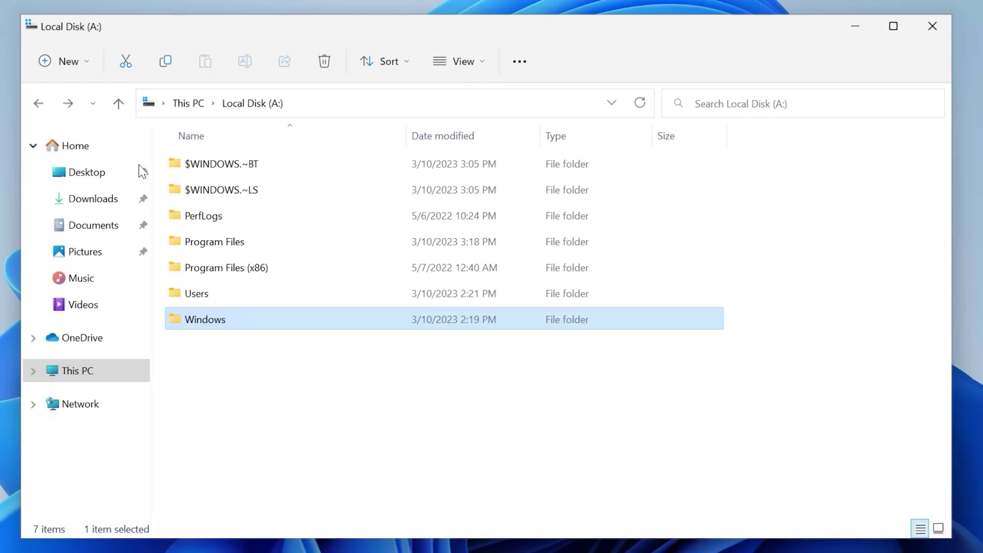